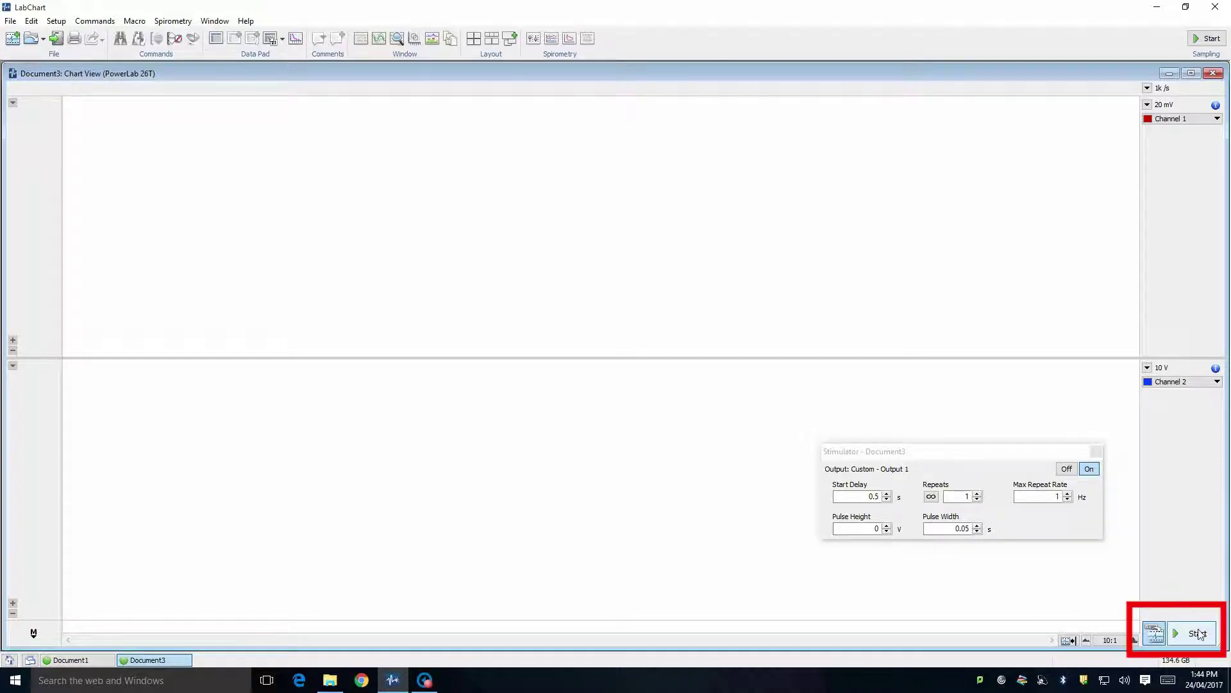
# Step: Record until Channel 1 force jumps near 15 s, autoscaling the traces, then stop at about 21.5 s
pyautogui.click(1197, 634)
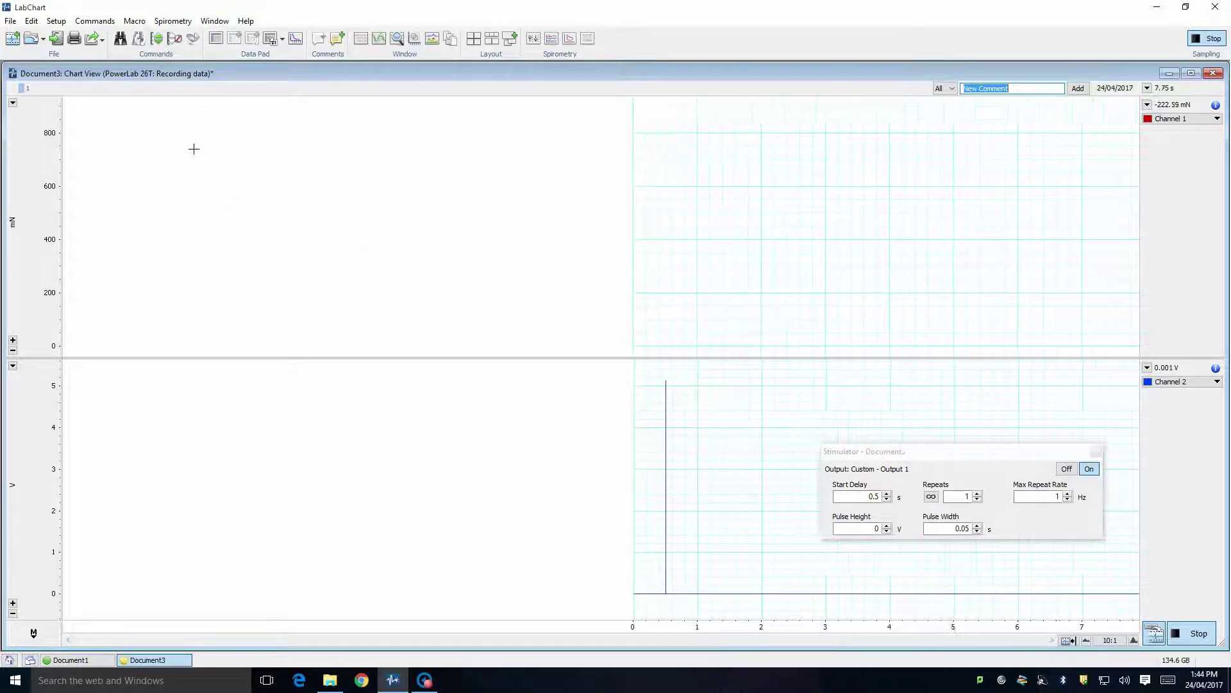
pyautogui.click(160, 40)
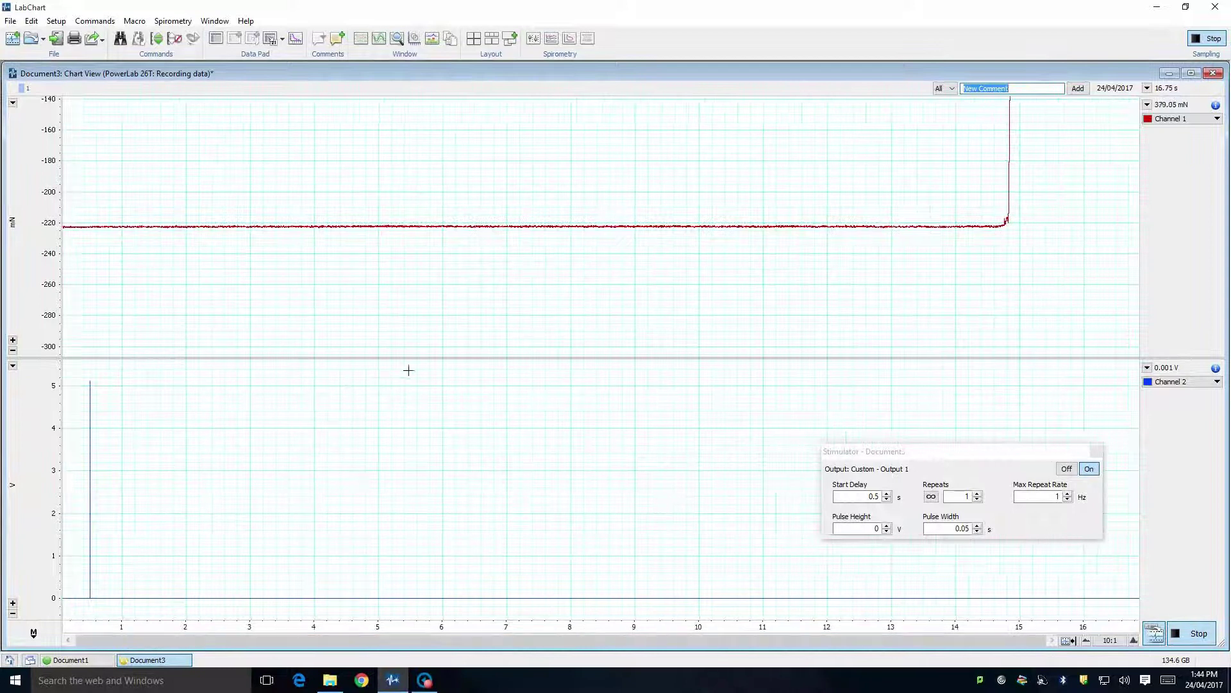
pyautogui.click(158, 42)
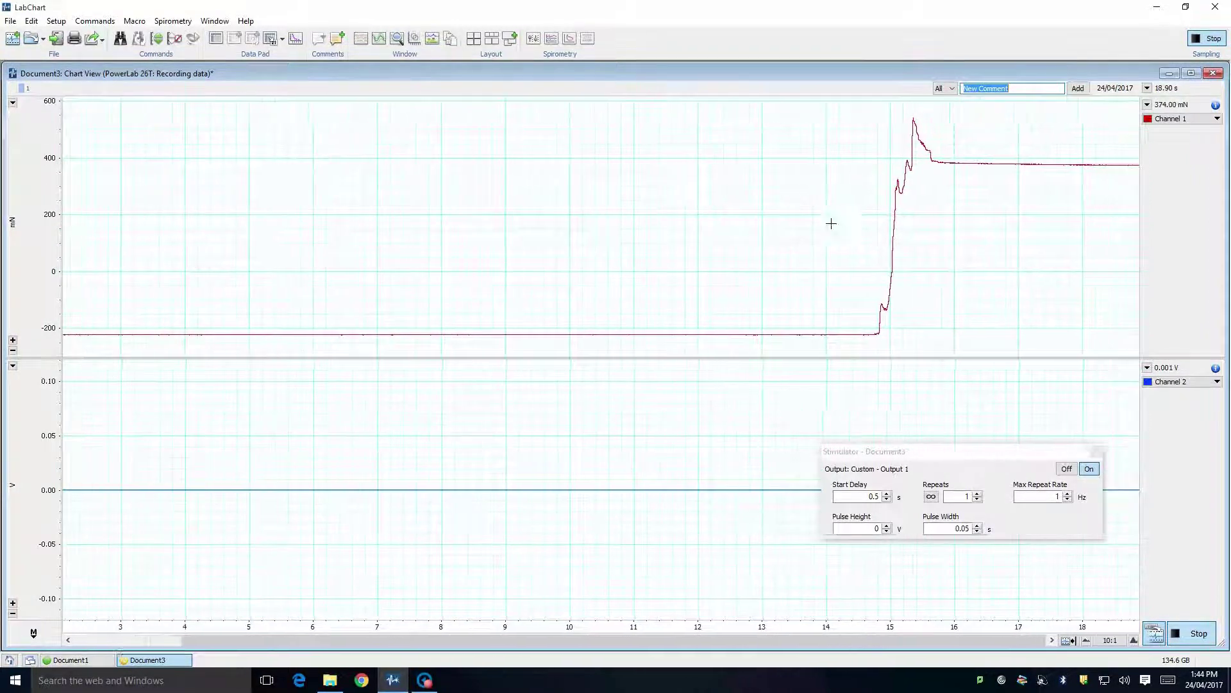
pyautogui.click(1196, 633)
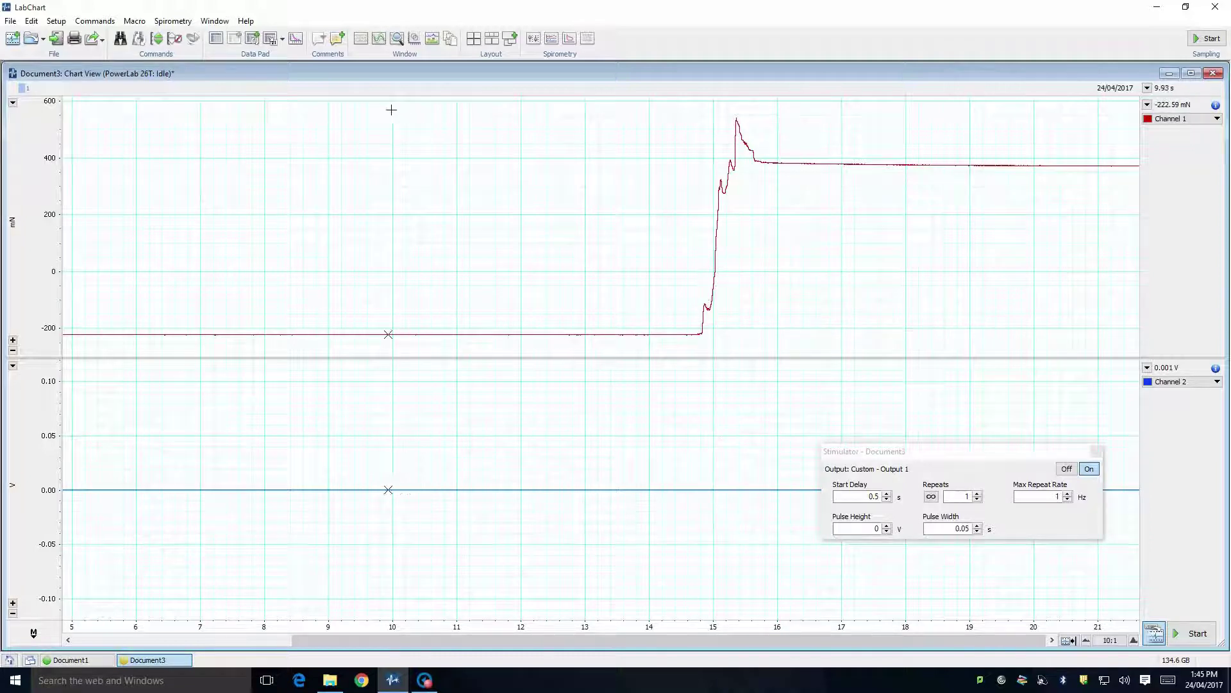
# Step: In Channel 1 Units Conversion, set baseline −0.633807 mV as 0 mN and plateau 1.07115 mV as 490 mN
pyautogui.moveTo(363, 109); pyautogui.dragTo(1029, 355)
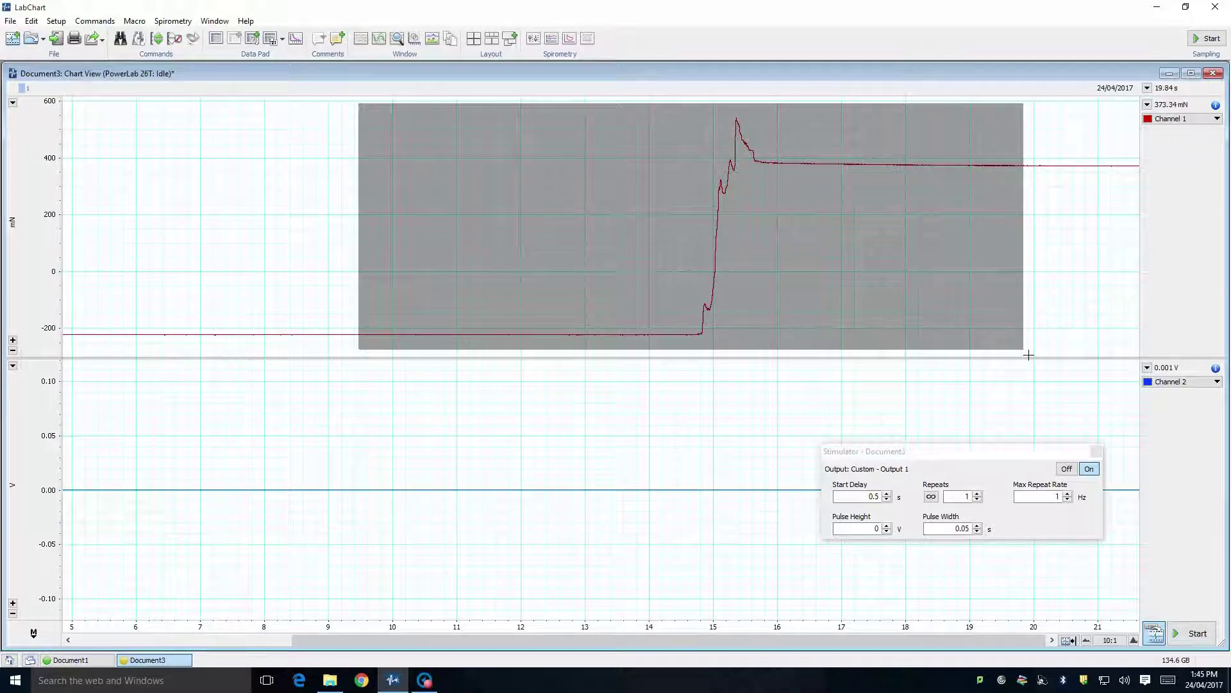
pyautogui.click(1216, 119)
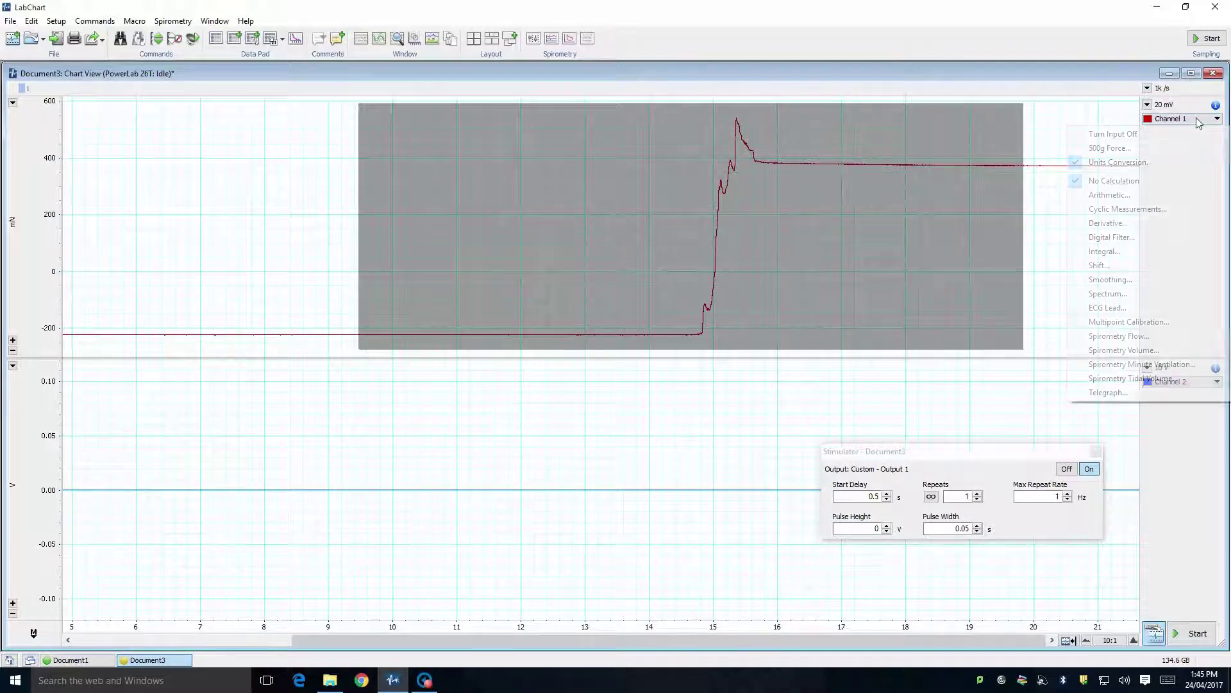
pyautogui.click(1105, 168)
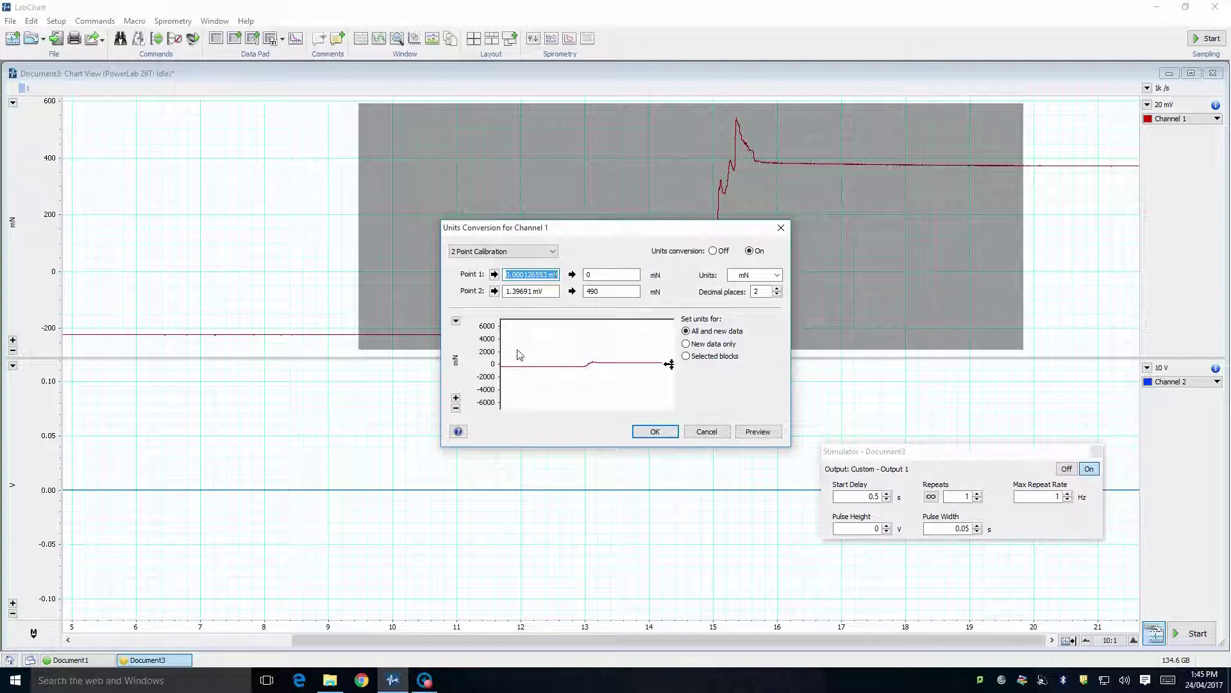
pyautogui.moveTo(520, 354); pyautogui.dragTo(560, 370)
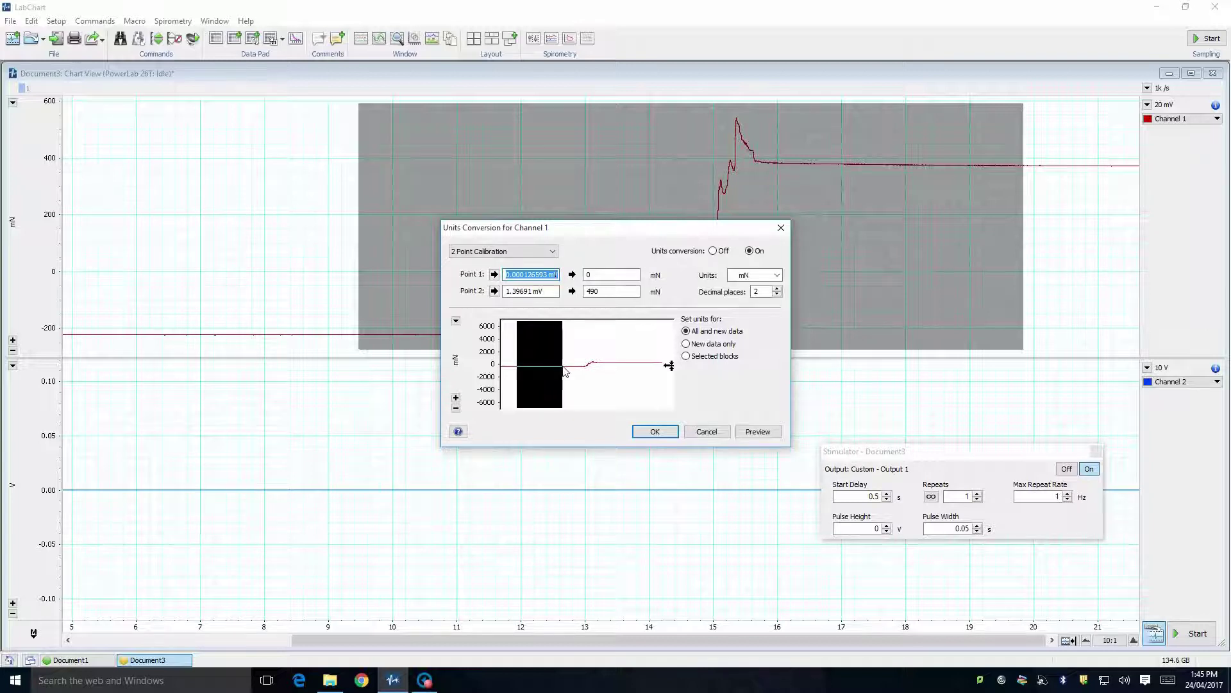
pyautogui.click(498, 275)
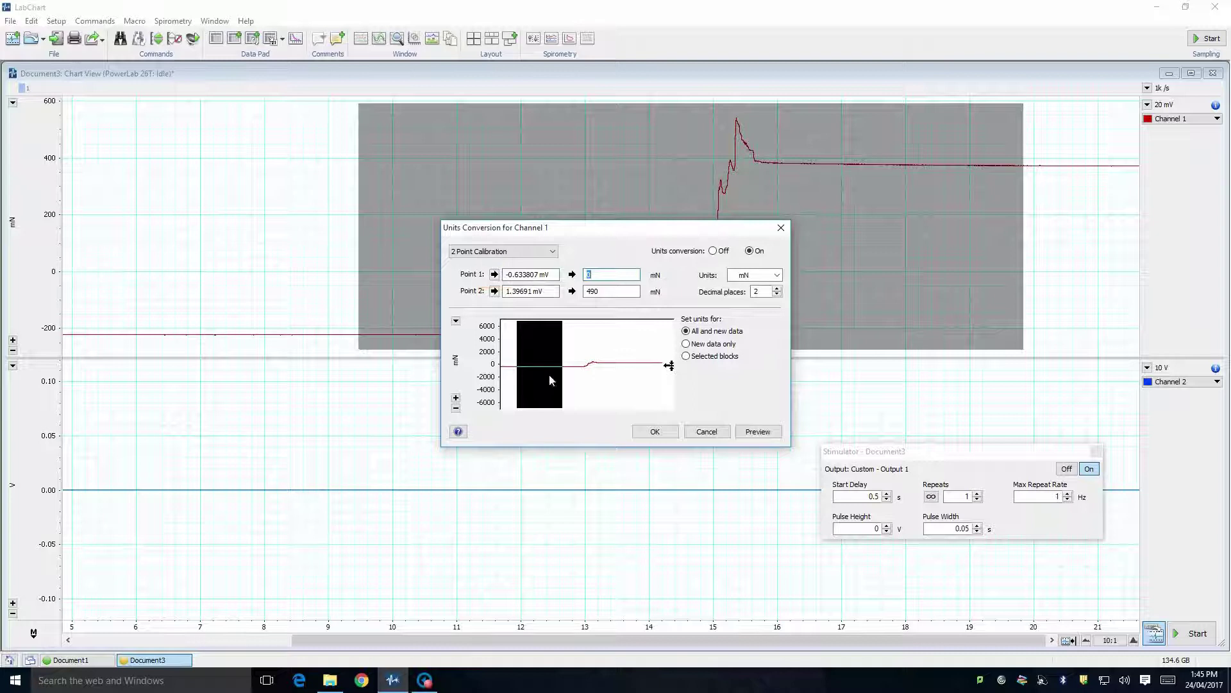
pyautogui.moveTo(617, 340); pyautogui.dragTo(655, 358)
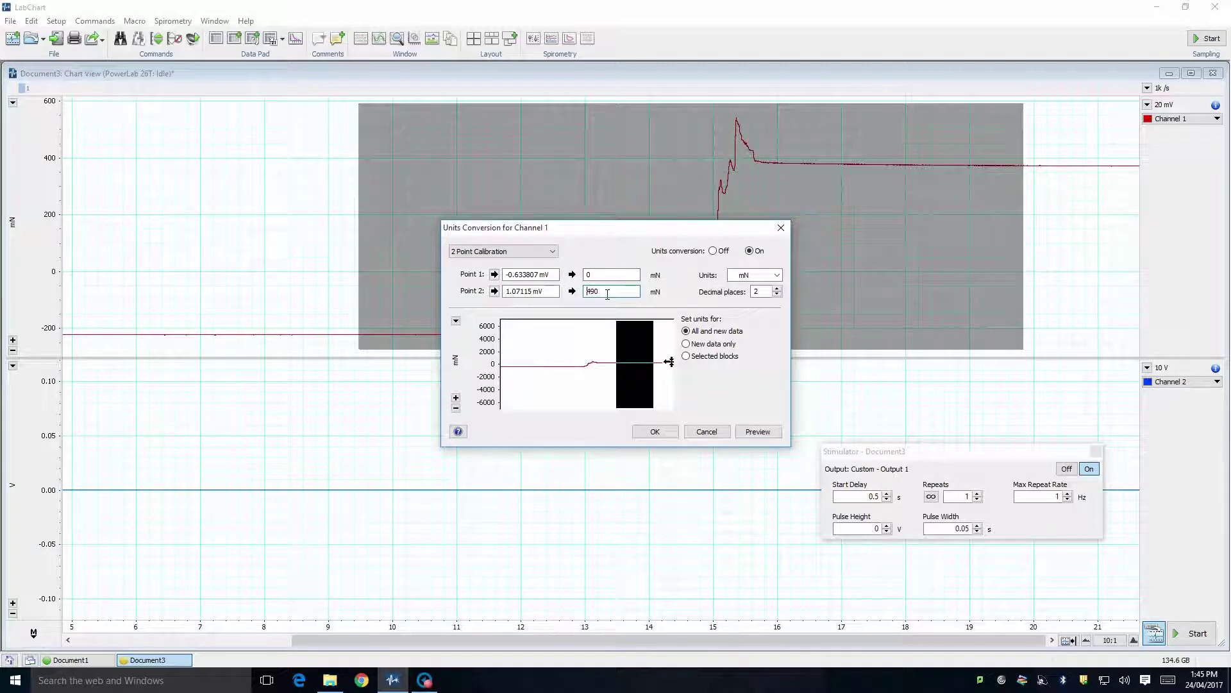
# Step: Apply the Channel 1 mN calibration and clear the chart selection
pyautogui.click(655, 432)
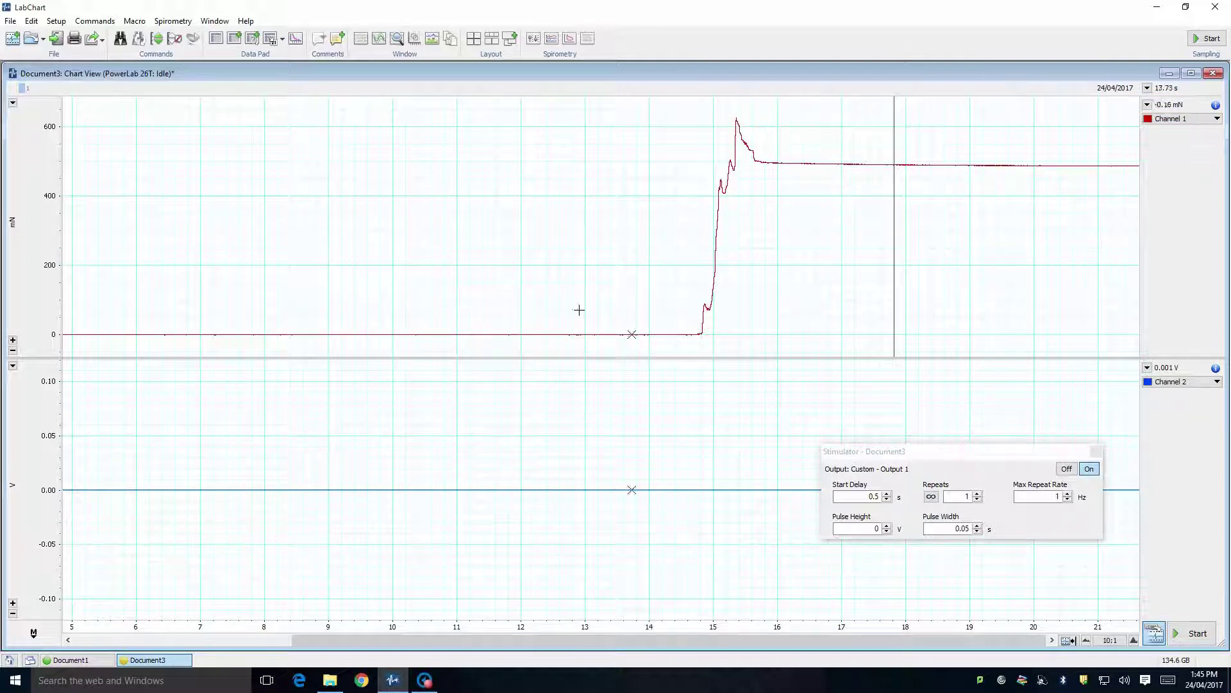
pyautogui.click(427, 136)
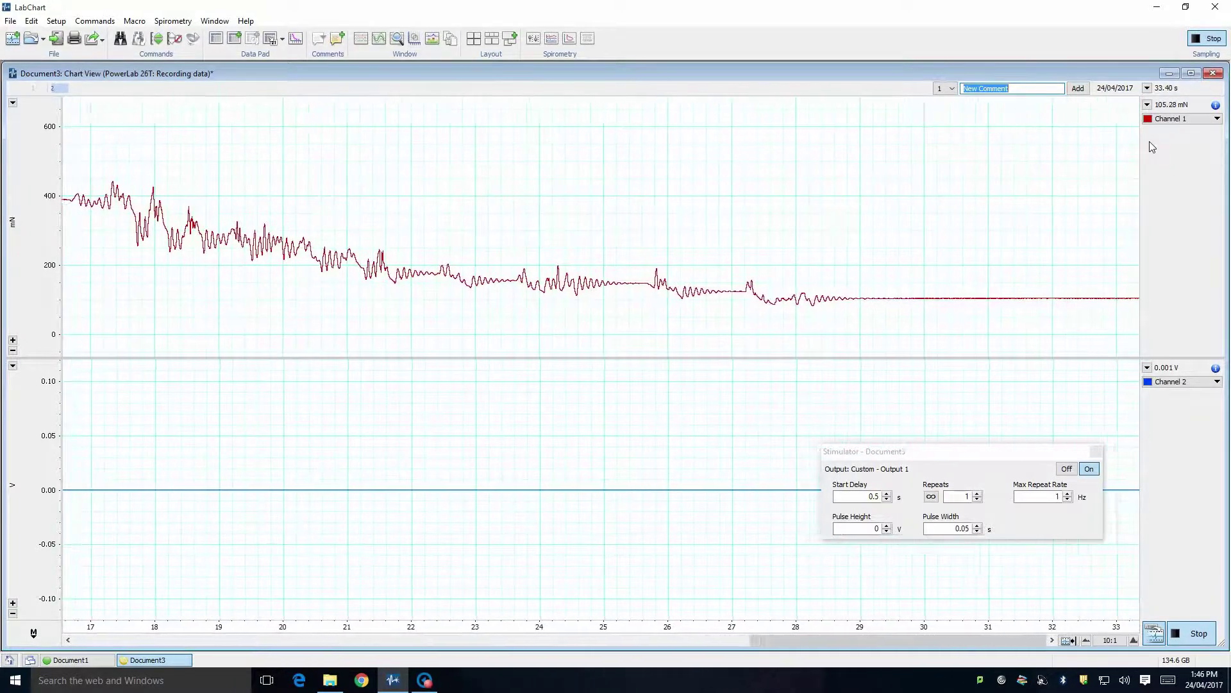
# Step: Stop sampling at about 35 s with the force steady near 105 mN
pyautogui.click(1193, 633)
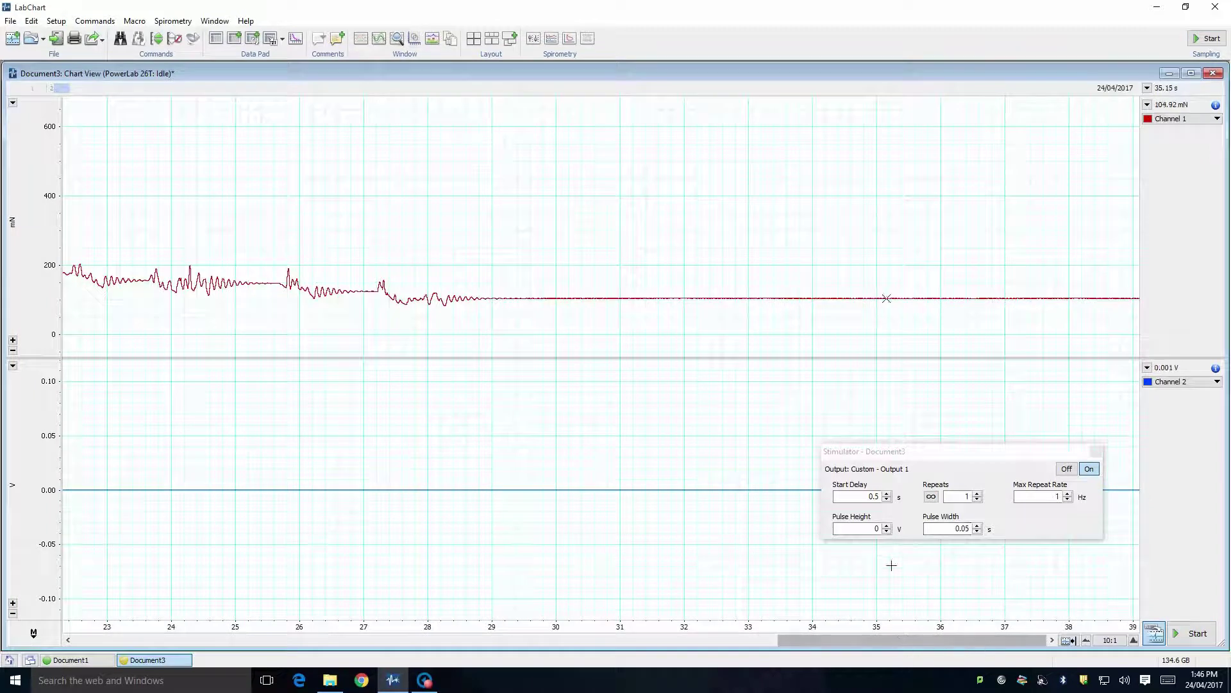
# Step: Set the stimulus pulse height to 1 V and record a twitch peaking near 290 mN
pyautogui.click(888, 526)
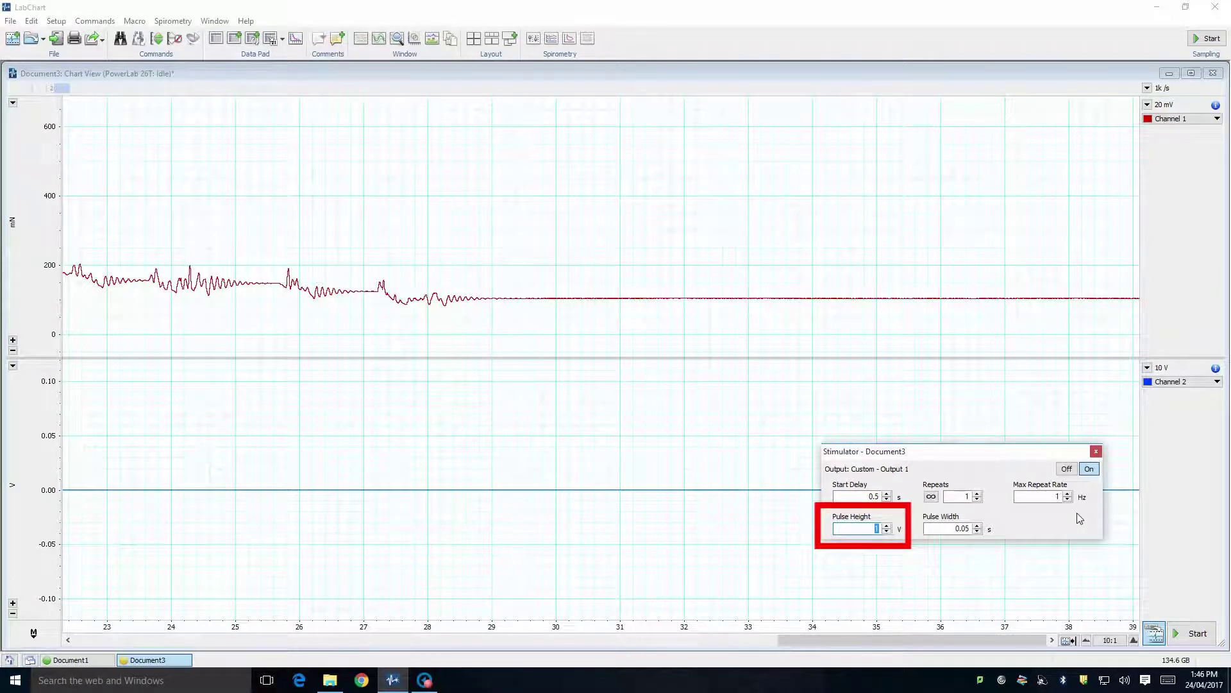
pyautogui.click(1196, 631)
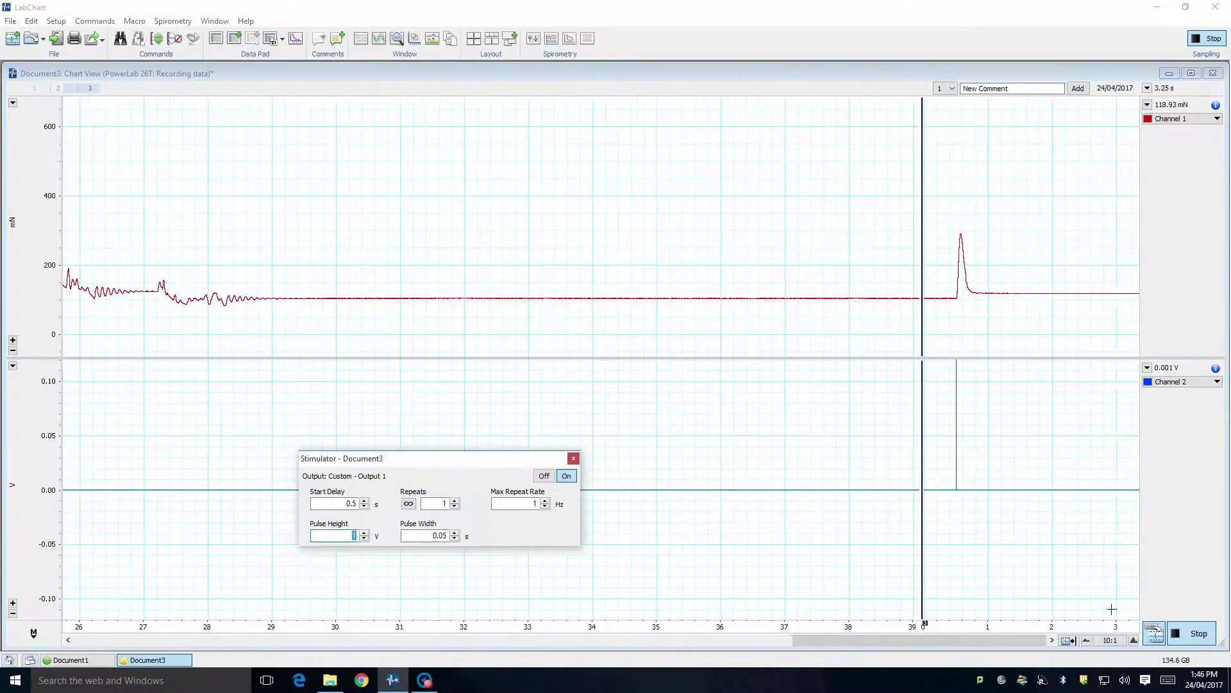
pyautogui.click(1194, 631)
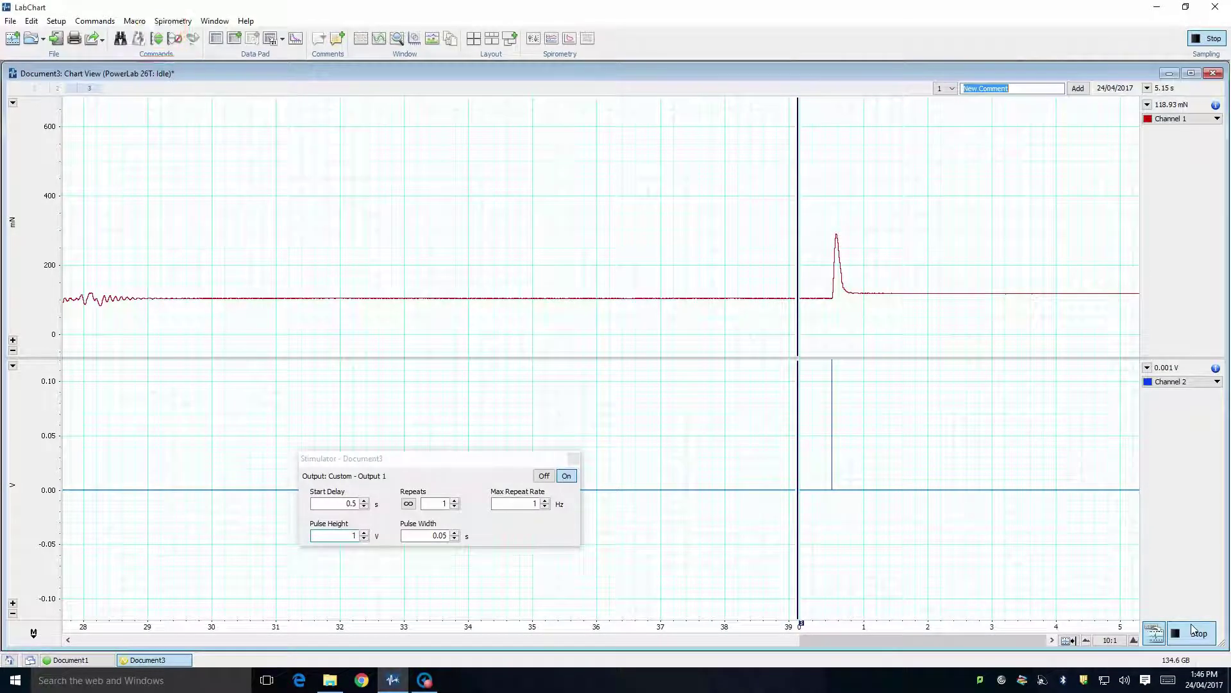
# Step: Stop sampling, autoscale both channels, zoom the time axis to 2:1 and scroll to the twitch
pyautogui.click(1195, 631)
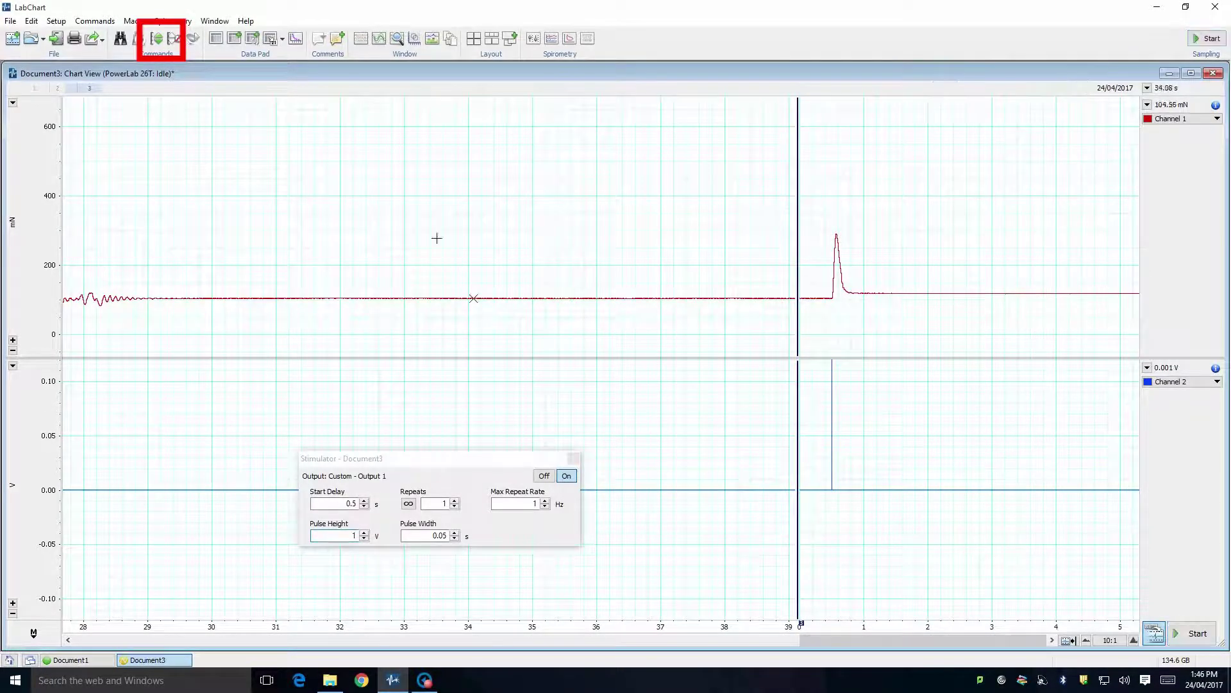
pyautogui.click(157, 44)
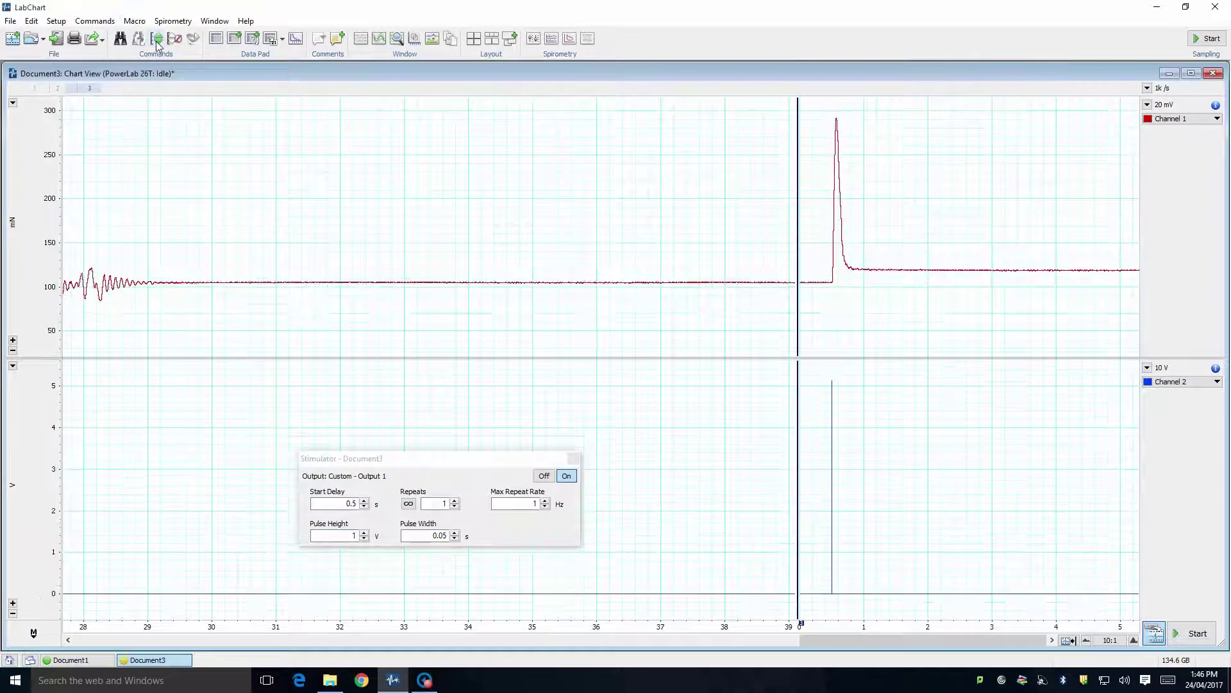
pyautogui.click(1133, 640)
pyautogui.click(1133, 640)
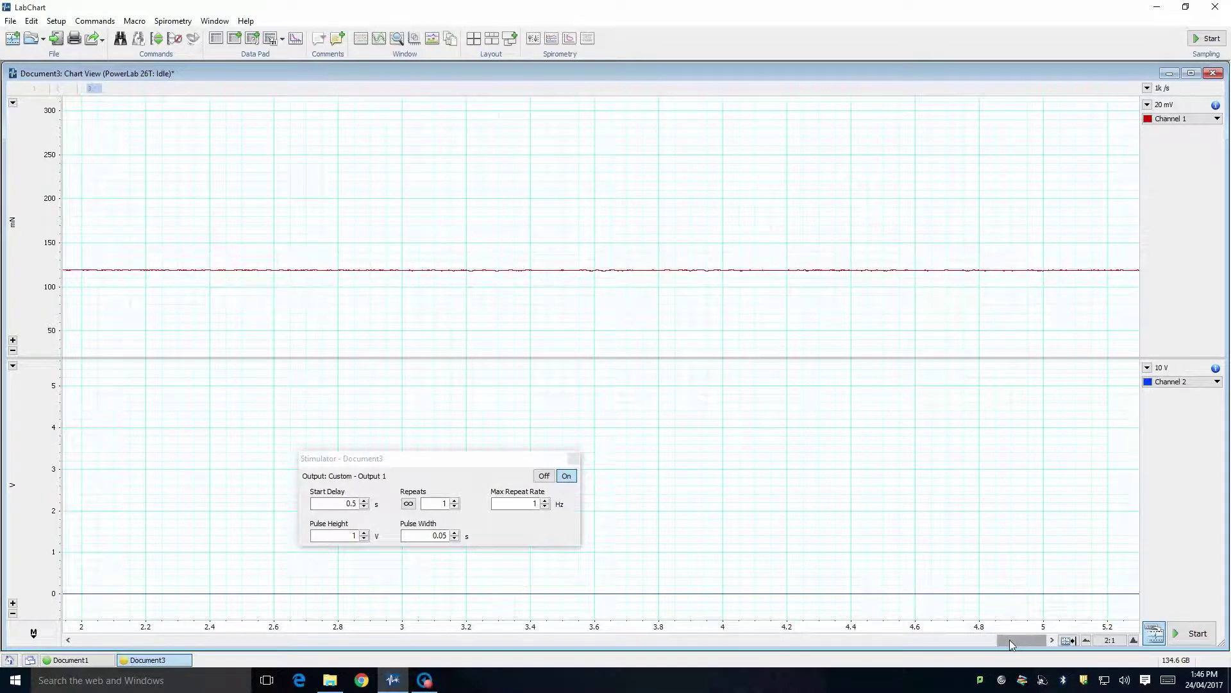
pyautogui.moveTo(1010, 640); pyautogui.dragTo(961, 641)
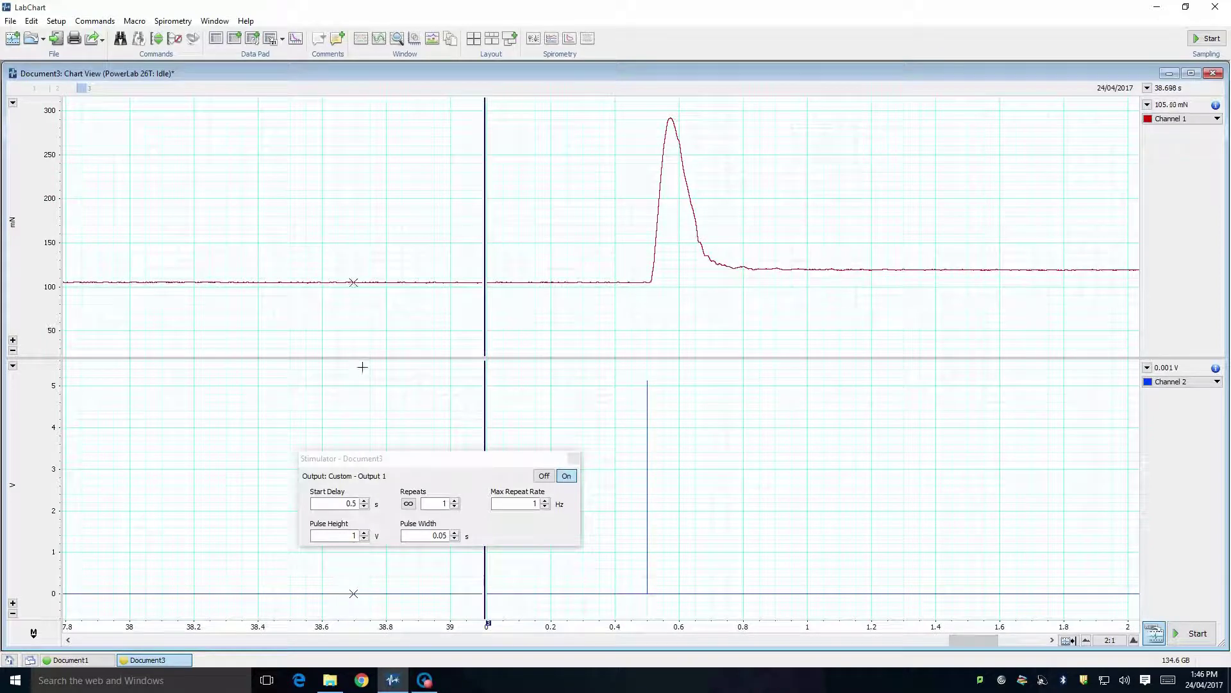
# Step: Lower the pulse height to 0.5 V, record a ~165 mN twitch, and compress the view to 5:1
pyautogui.moveTo(423, 459); pyautogui.dragTo(237, 452)
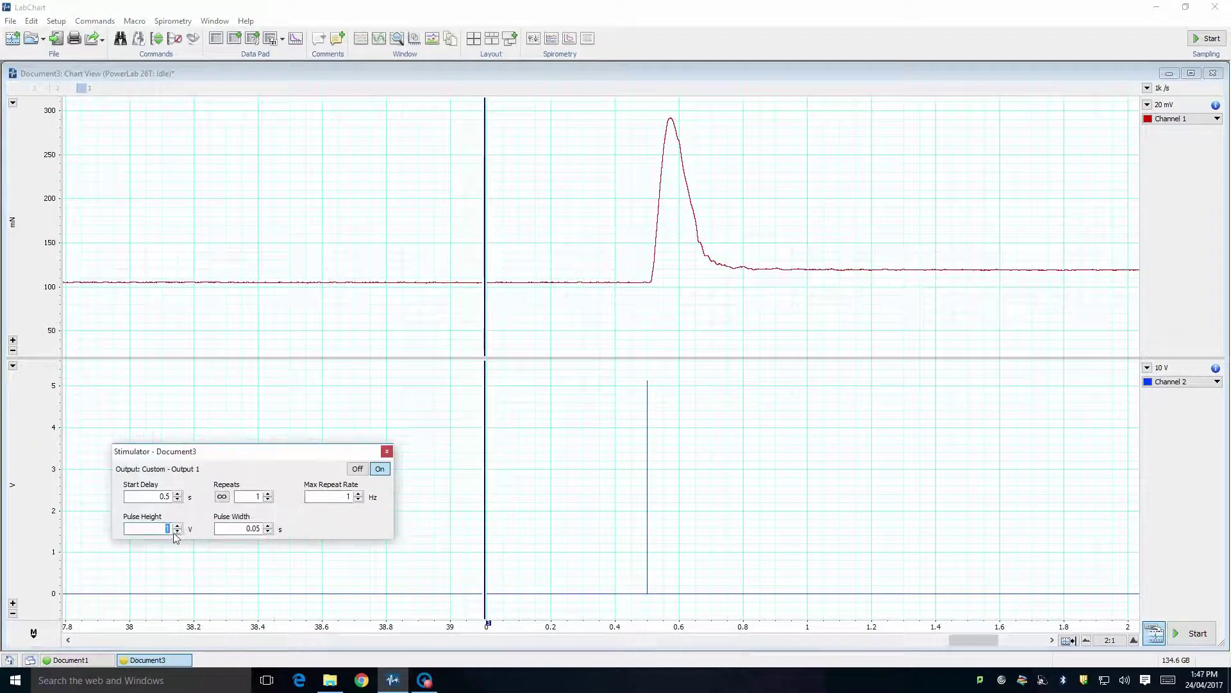
pyautogui.click(179, 532)
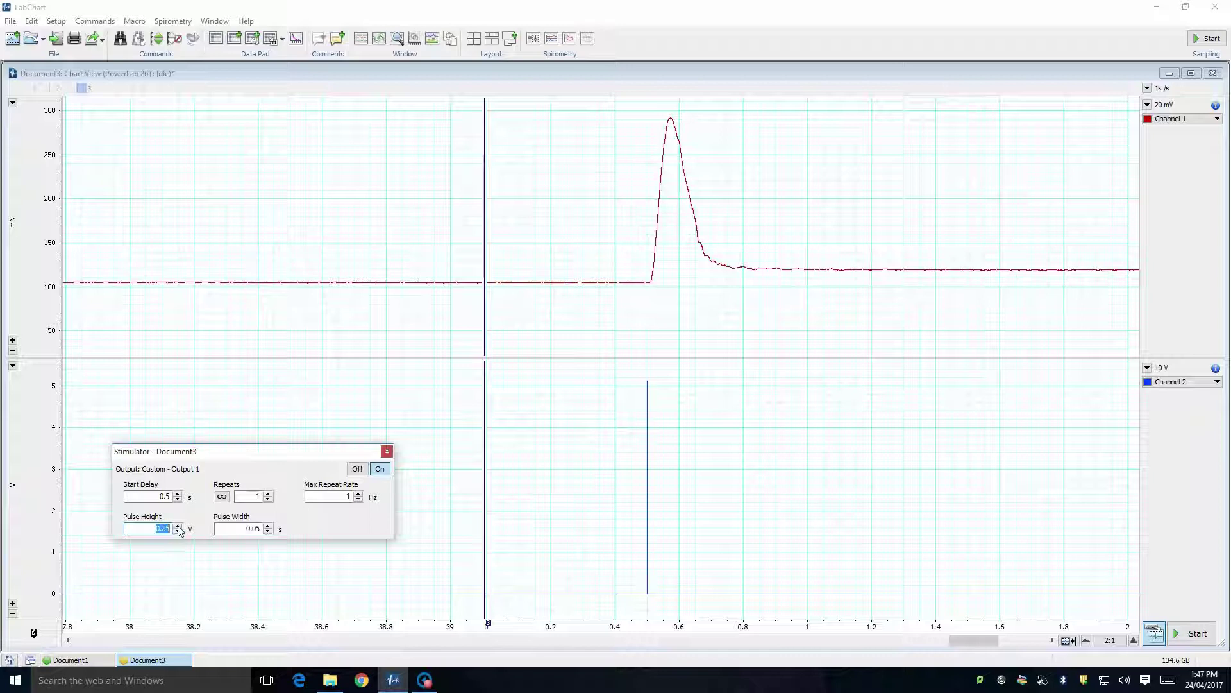
pyautogui.click(178, 525)
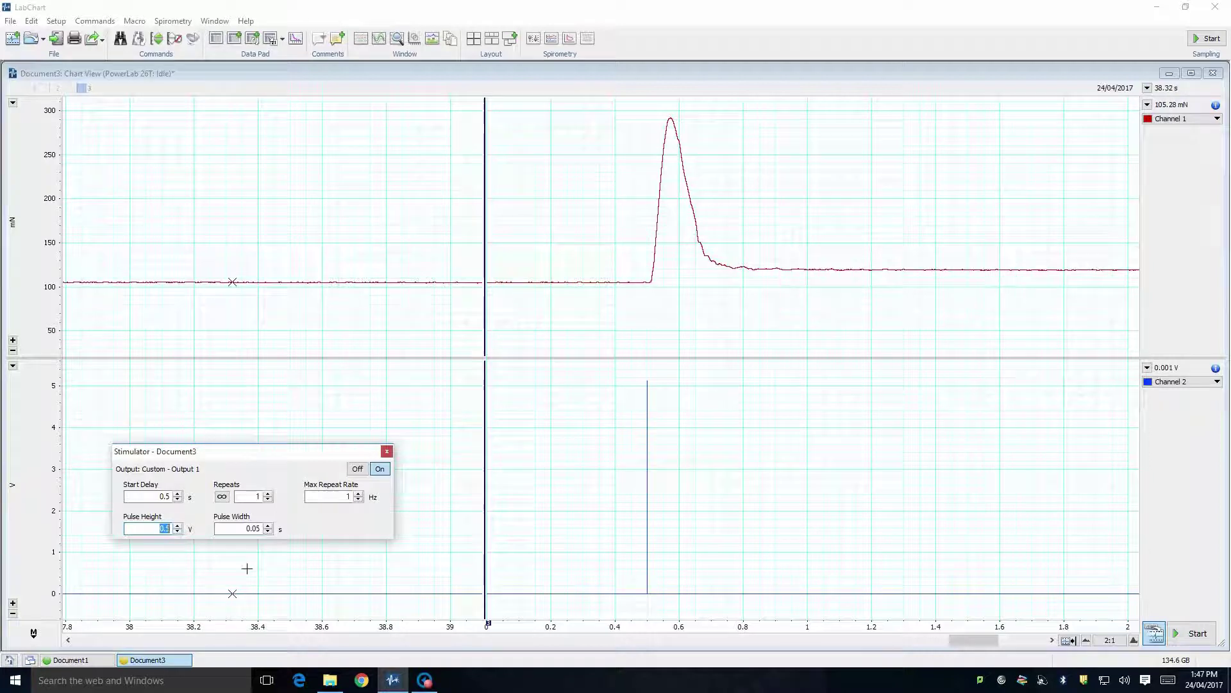
pyautogui.click(1196, 635)
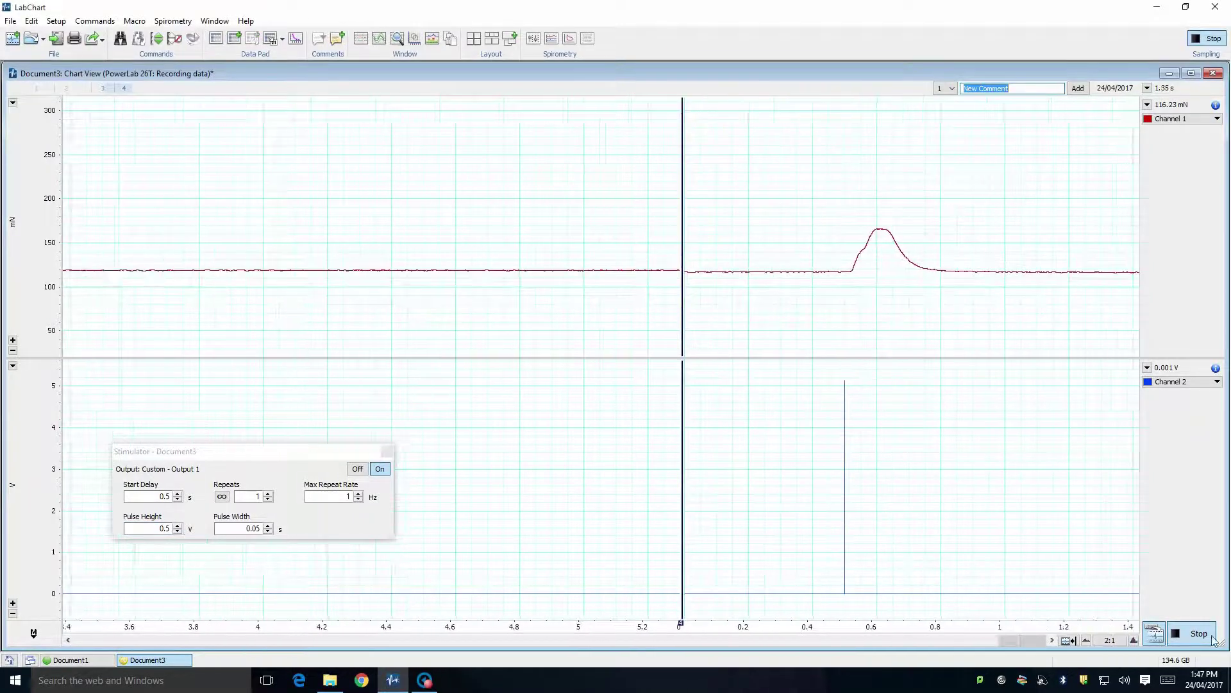
pyautogui.click(1192, 633)
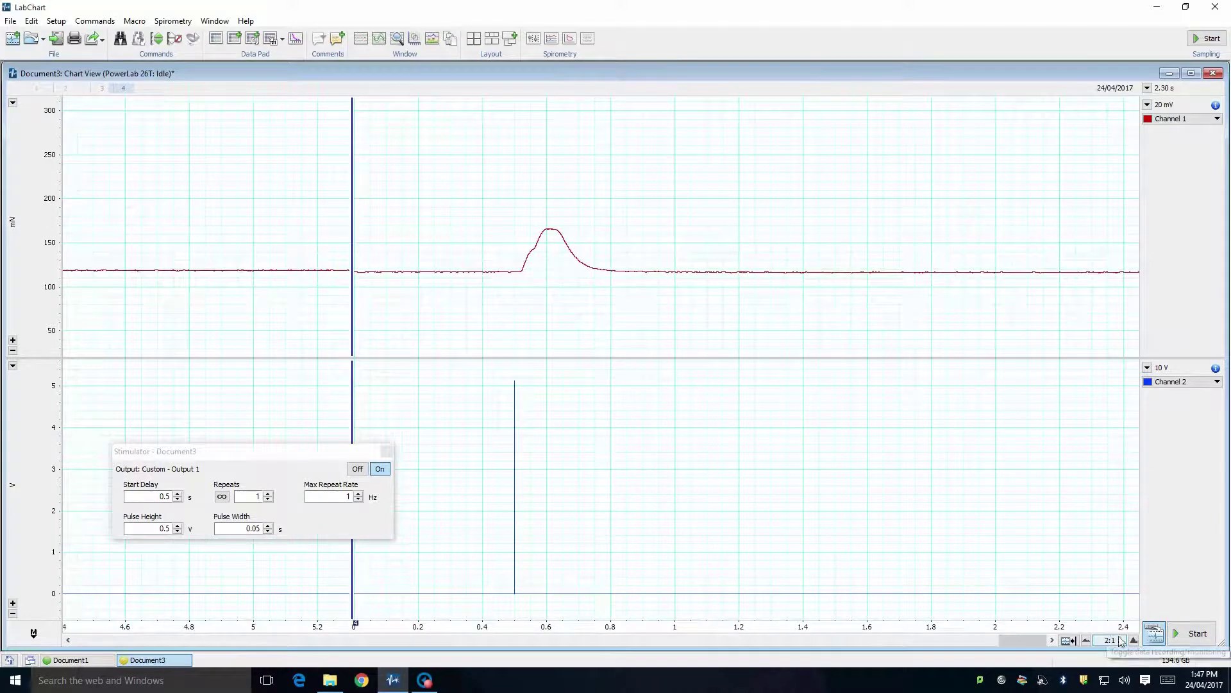
pyautogui.click(1086, 640)
pyautogui.click(177, 526)
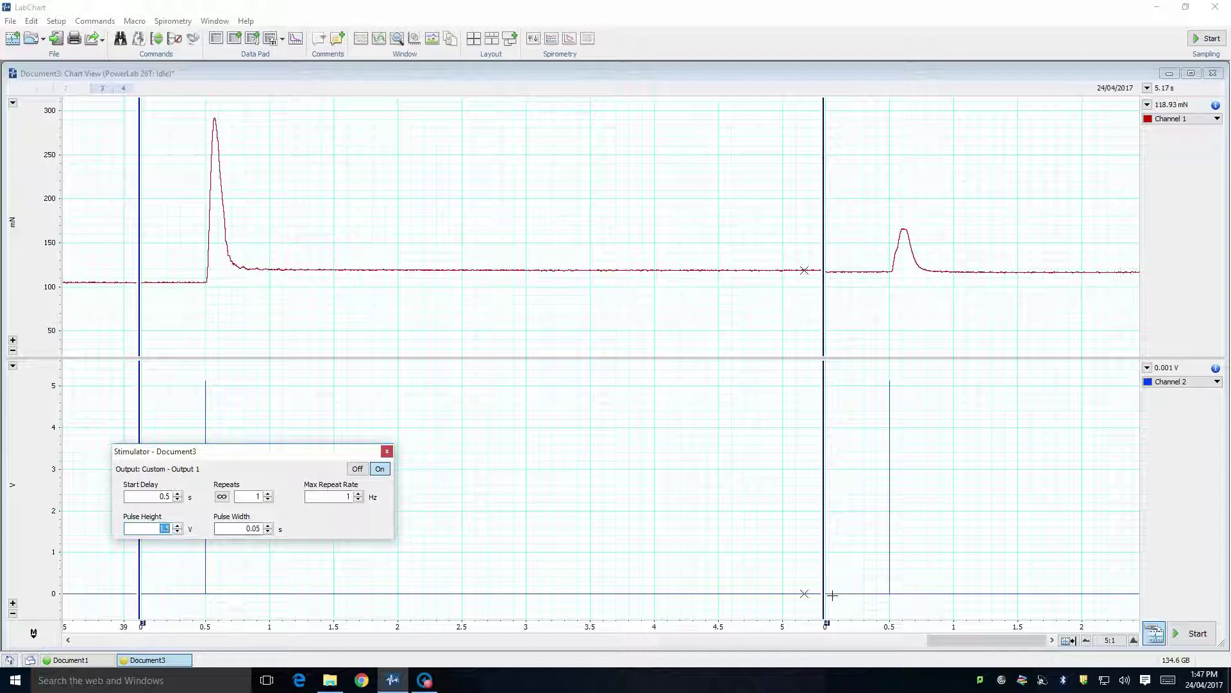
# Step: Record a 1.5 V twitch block, autoscale Channel 1, and place the Marker on the baseline
pyautogui.click(1185, 636)
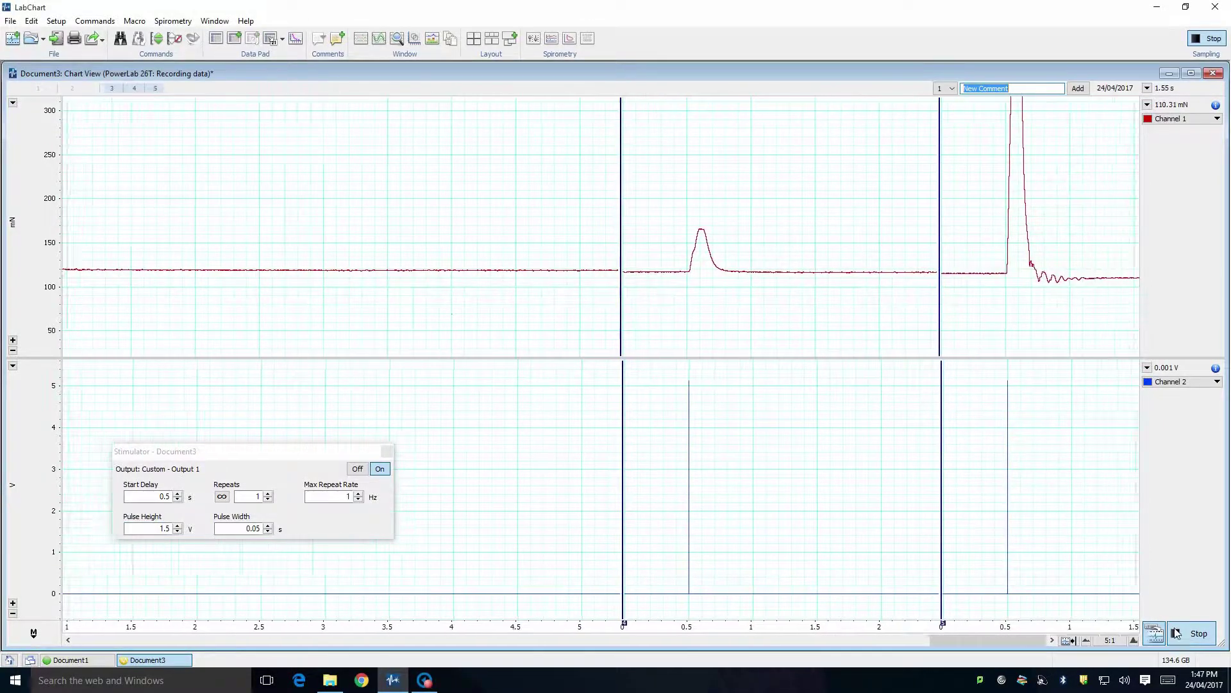
pyautogui.hotkey('ctrl', 'space')
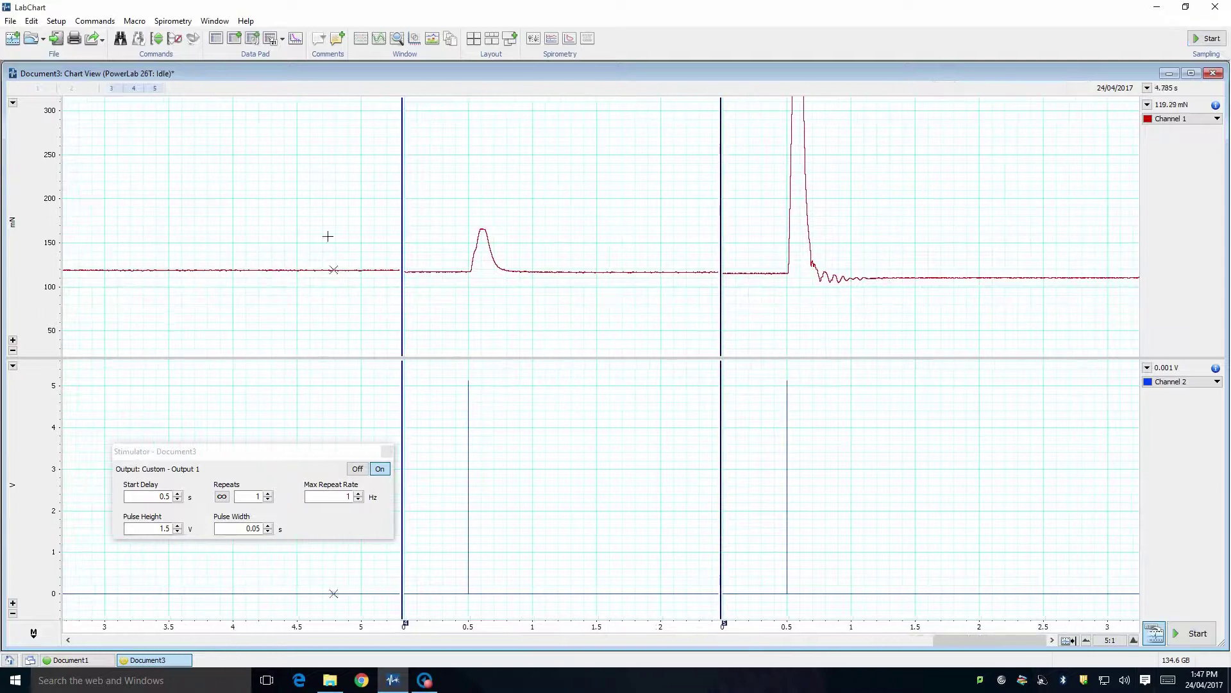
pyautogui.click(159, 41)
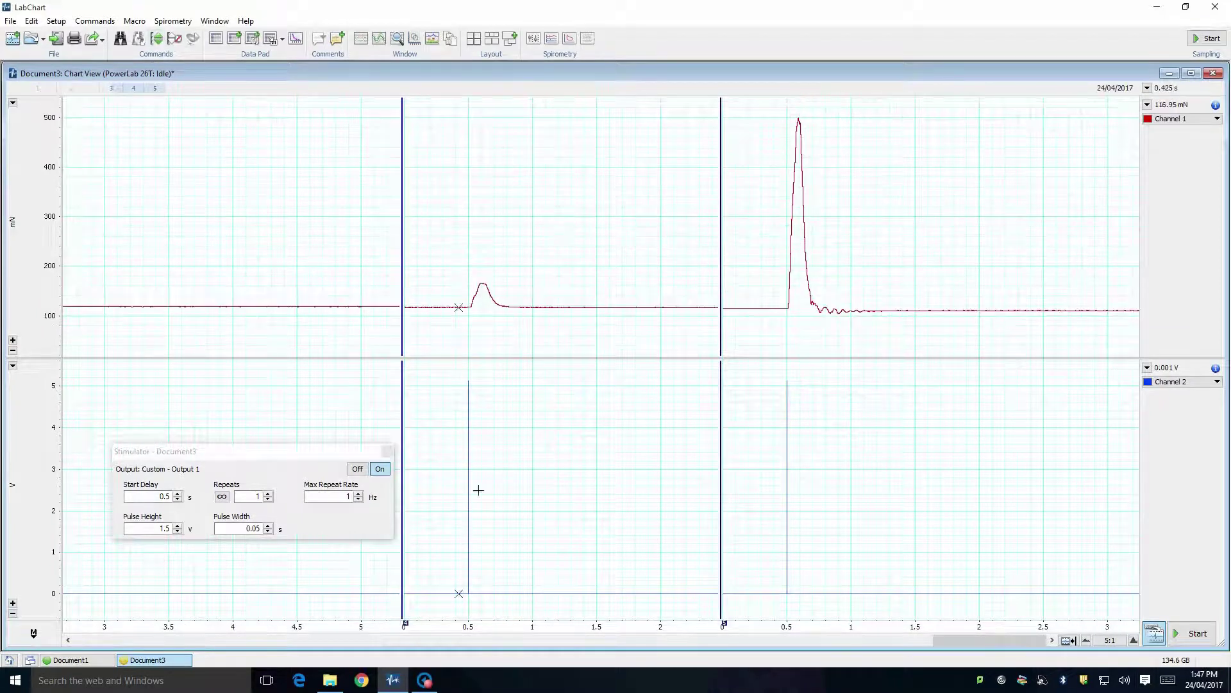
pyautogui.moveTo(941, 641)
pyautogui.mouseDown()
pyautogui.moveTo(903, 642)
pyautogui.moveTo(941, 642)
pyautogui.mouseUp()
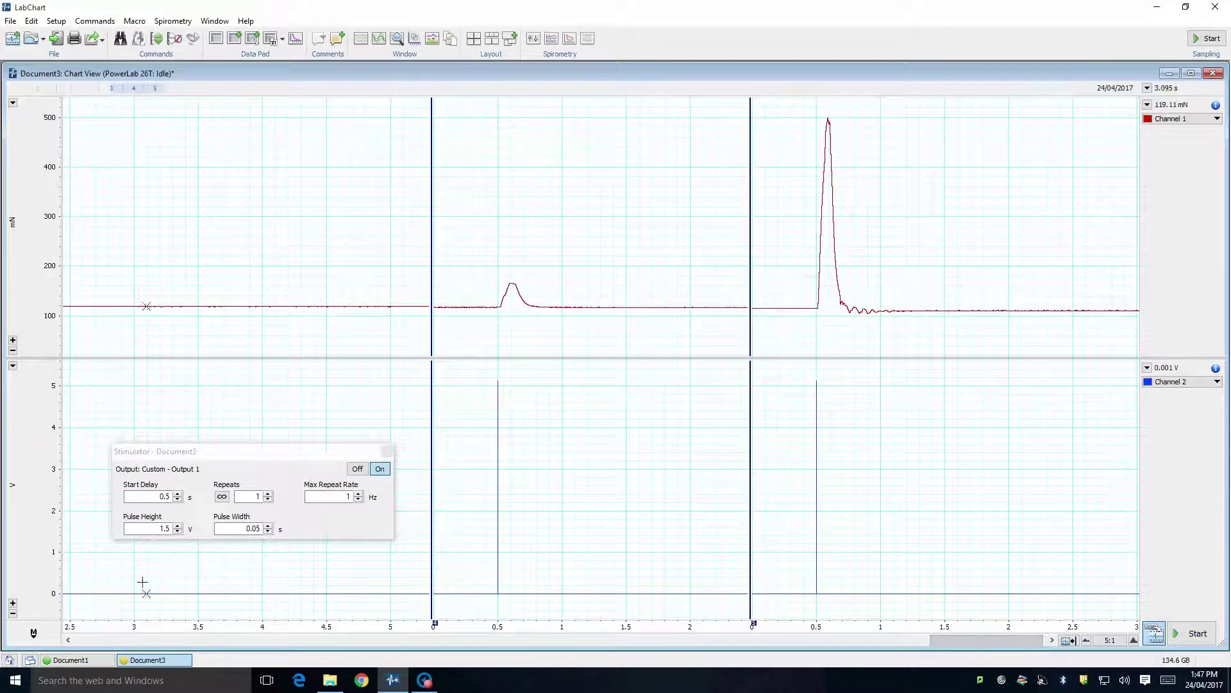
pyautogui.moveTo(46, 635)
pyautogui.mouseDown()
pyautogui.moveTo(937, 297)
pyautogui.moveTo(789, 301)
pyautogui.mouseUp()
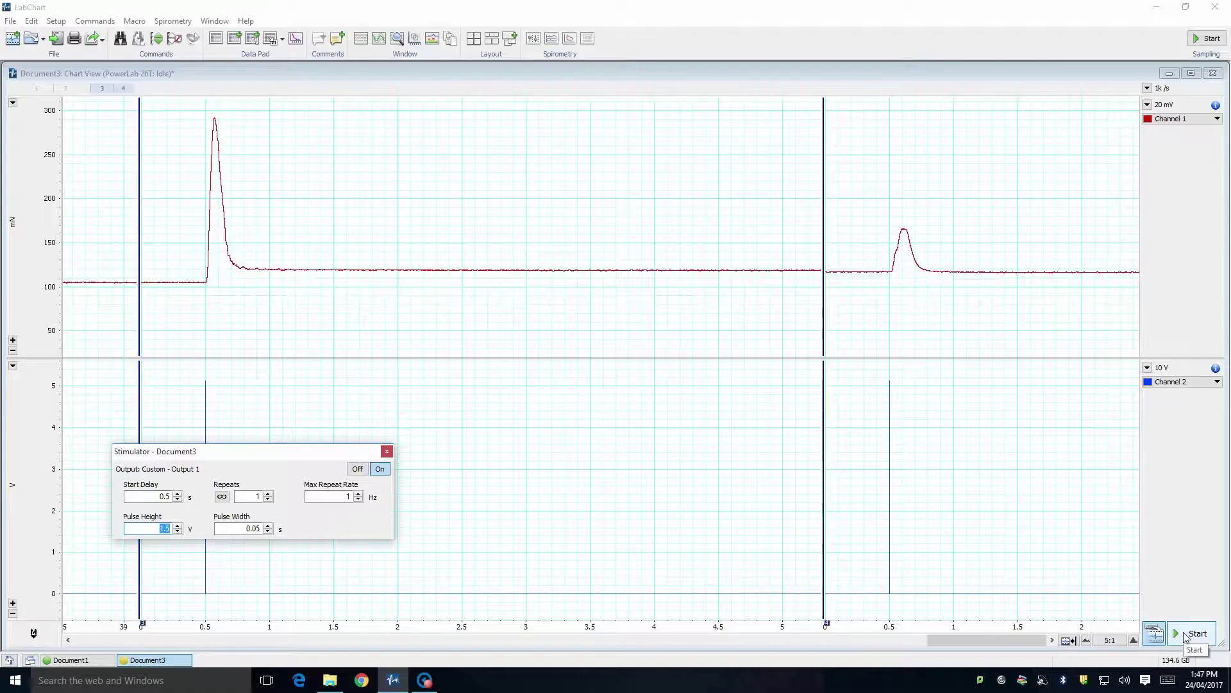
# Step: Record another stimulus block and autoscale Channel 1 to fit its near-500 mN peak
pyautogui.click(1194, 633)
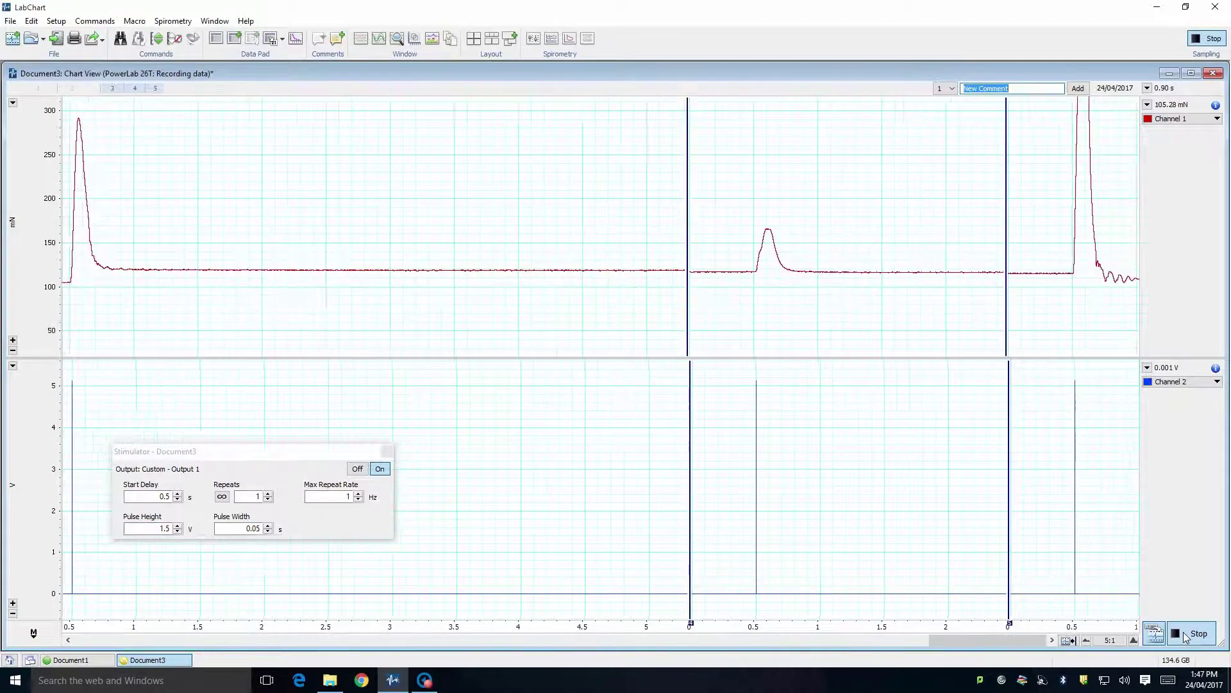
pyautogui.click(1185, 635)
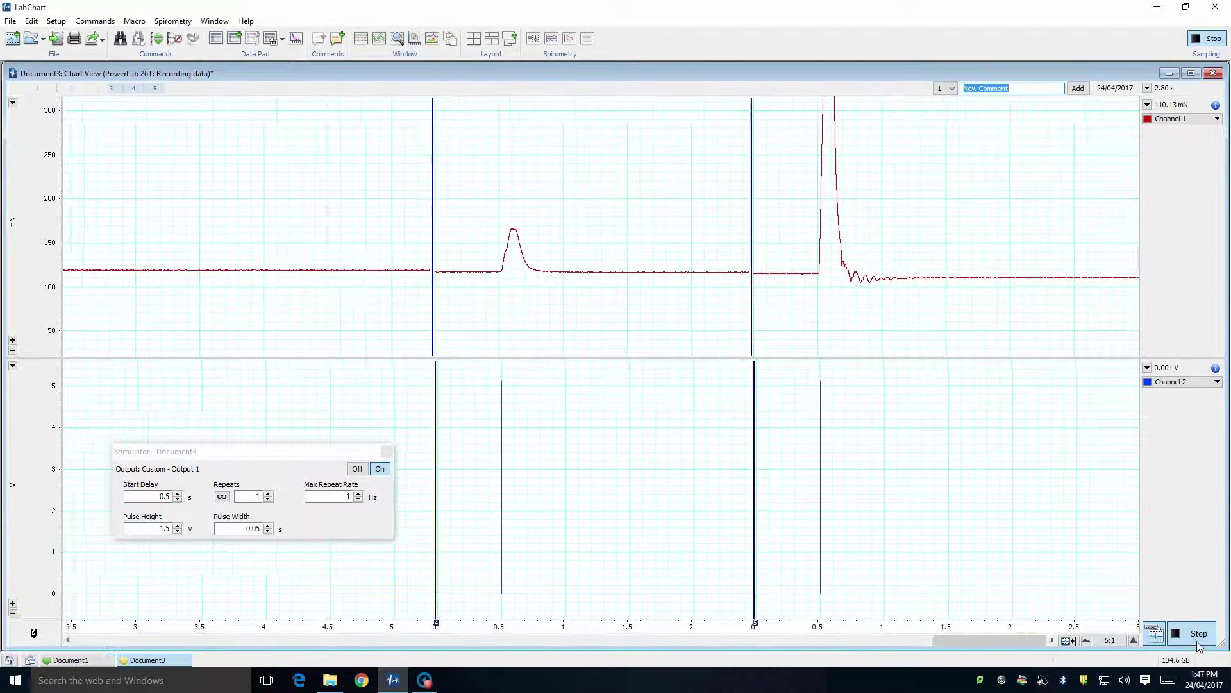
pyautogui.click(157, 39)
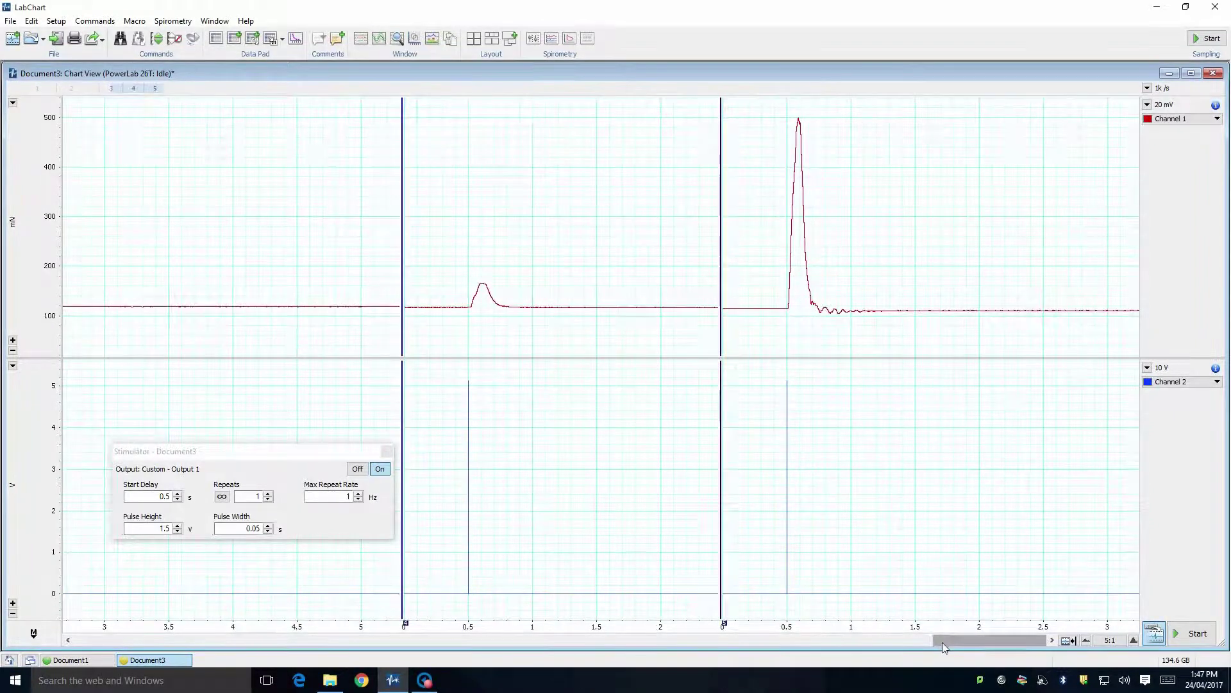
pyautogui.moveTo(940, 641); pyautogui.dragTo(892, 640)
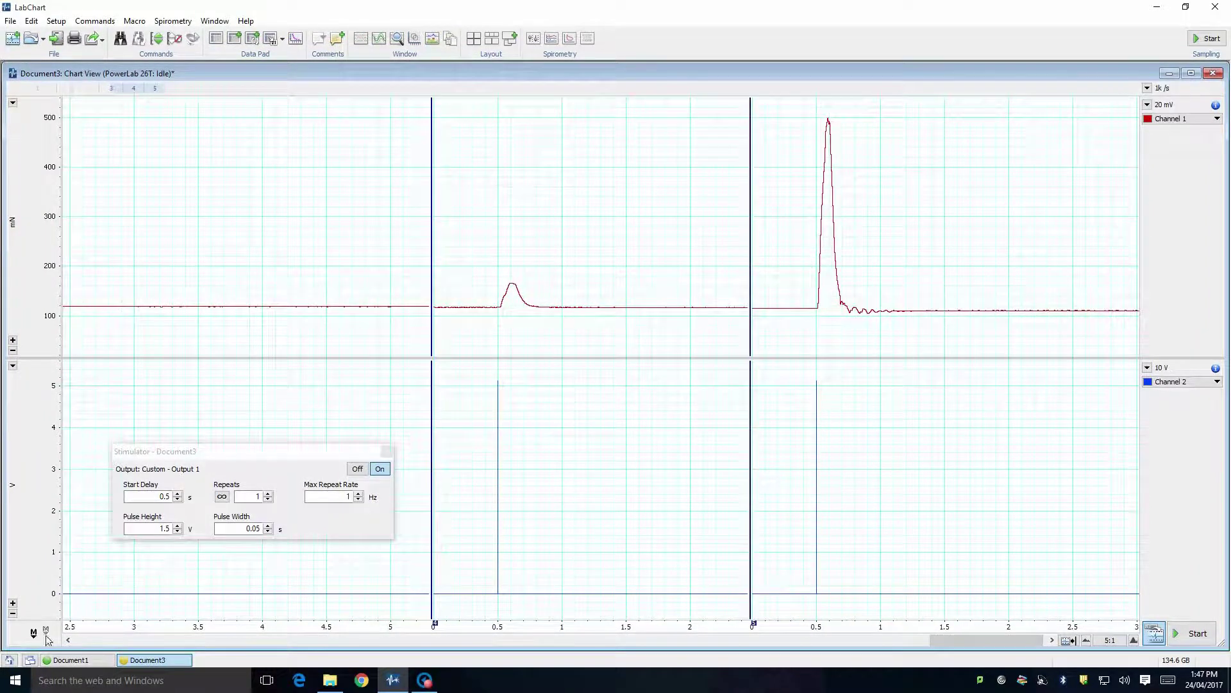
# Step: Put the Marker on the Channel 1 baseline, stretch the time axis twice, and measure twitch heights along the chart
pyautogui.moveTo(46, 638)
pyautogui.mouseDown()
pyautogui.moveTo(937, 294)
pyautogui.moveTo(791, 295)
pyautogui.mouseUp()
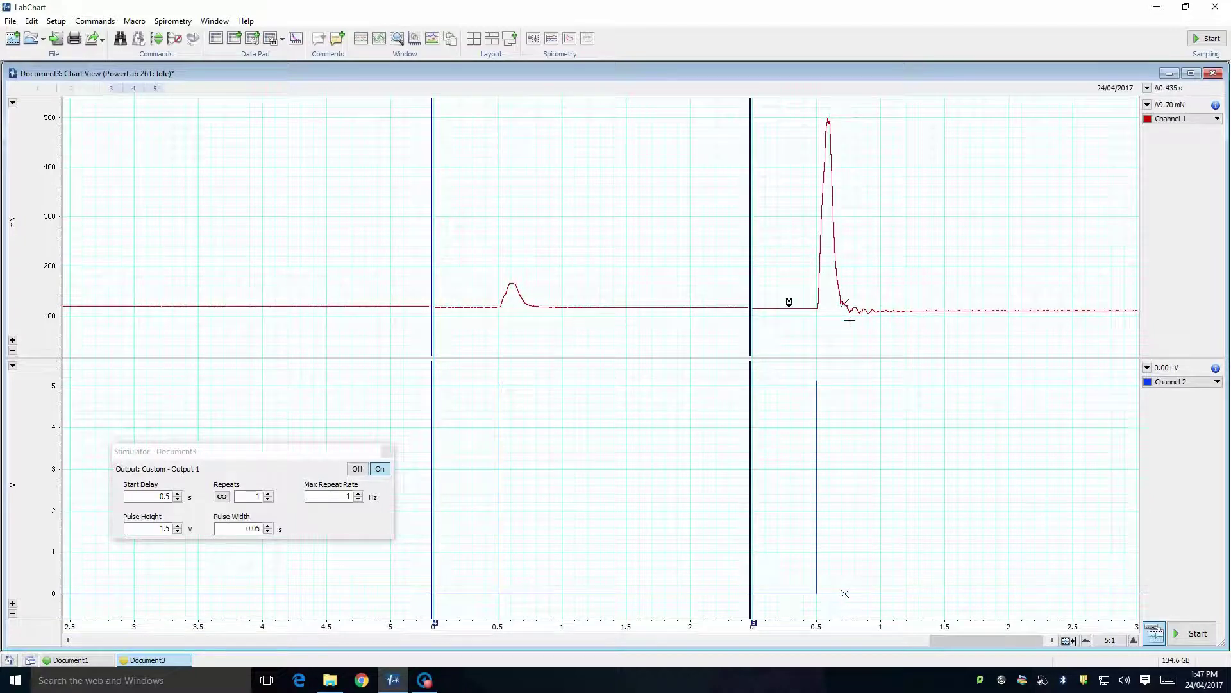
pyautogui.click(1134, 640)
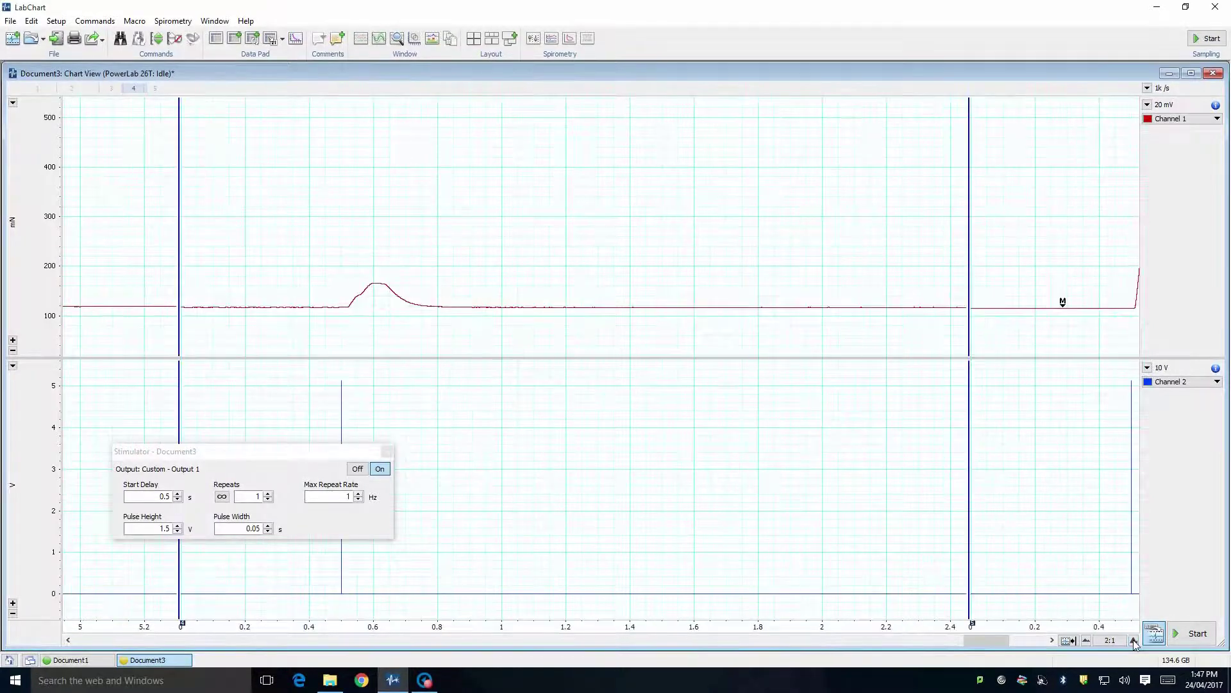
pyautogui.click(1134, 641)
pyautogui.moveTo(982, 640); pyautogui.dragTo(1003, 640)
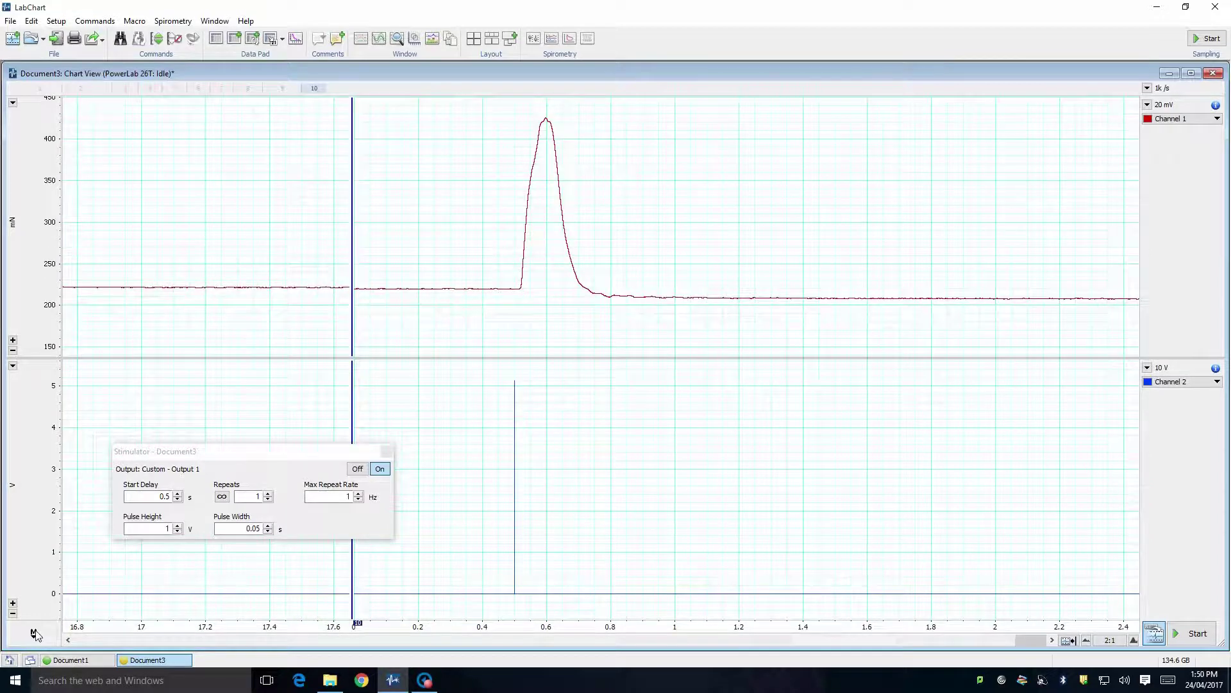
pyautogui.moveTo(33, 633)
pyautogui.mouseDown()
pyautogui.moveTo(447, 164)
pyautogui.moveTo(471, 193)
pyautogui.moveTo(465, 288)
pyautogui.mouseUp()
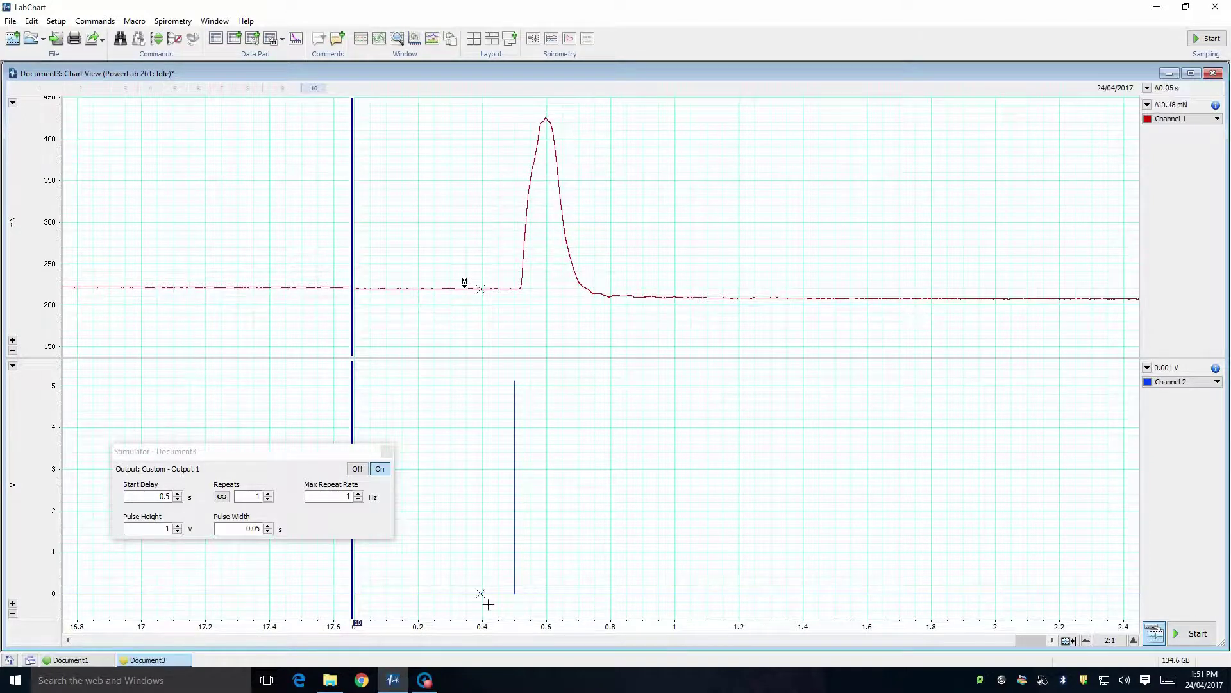
pyautogui.moveTo(1032, 645); pyautogui.dragTo(911, 647)
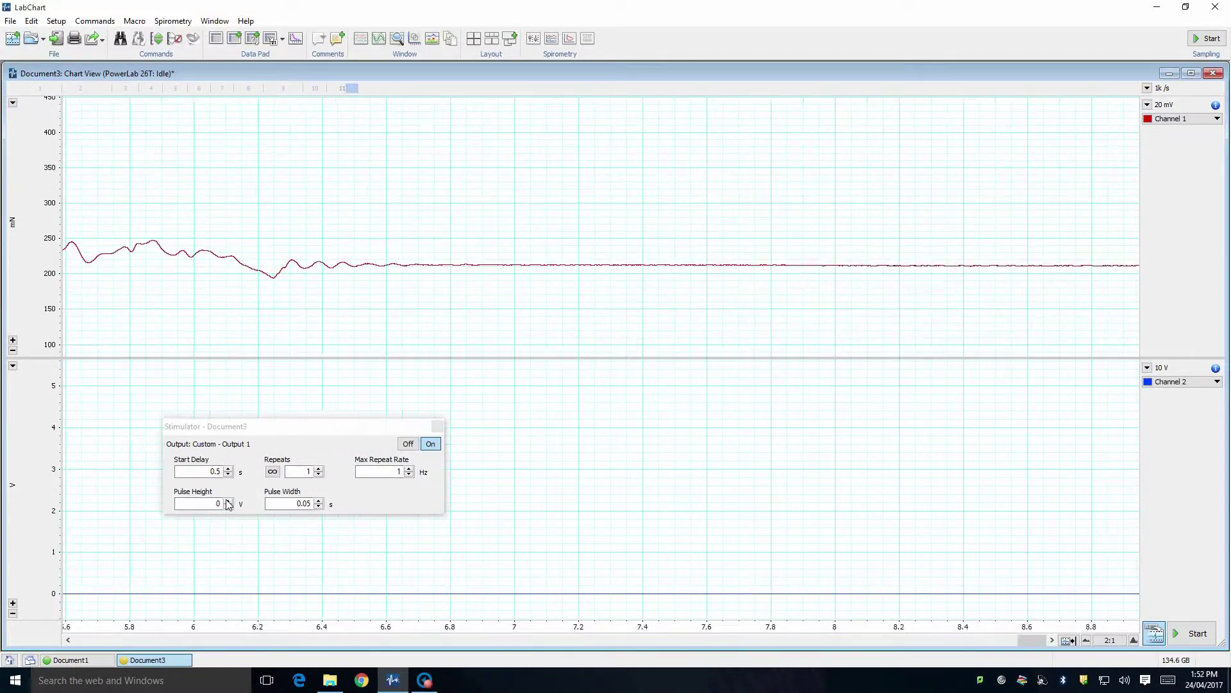
# Step: Adjust the pulse height and enter 0.033 in the Stimulator for an infinite 0.2 Hz train
pyautogui.click(228, 501)
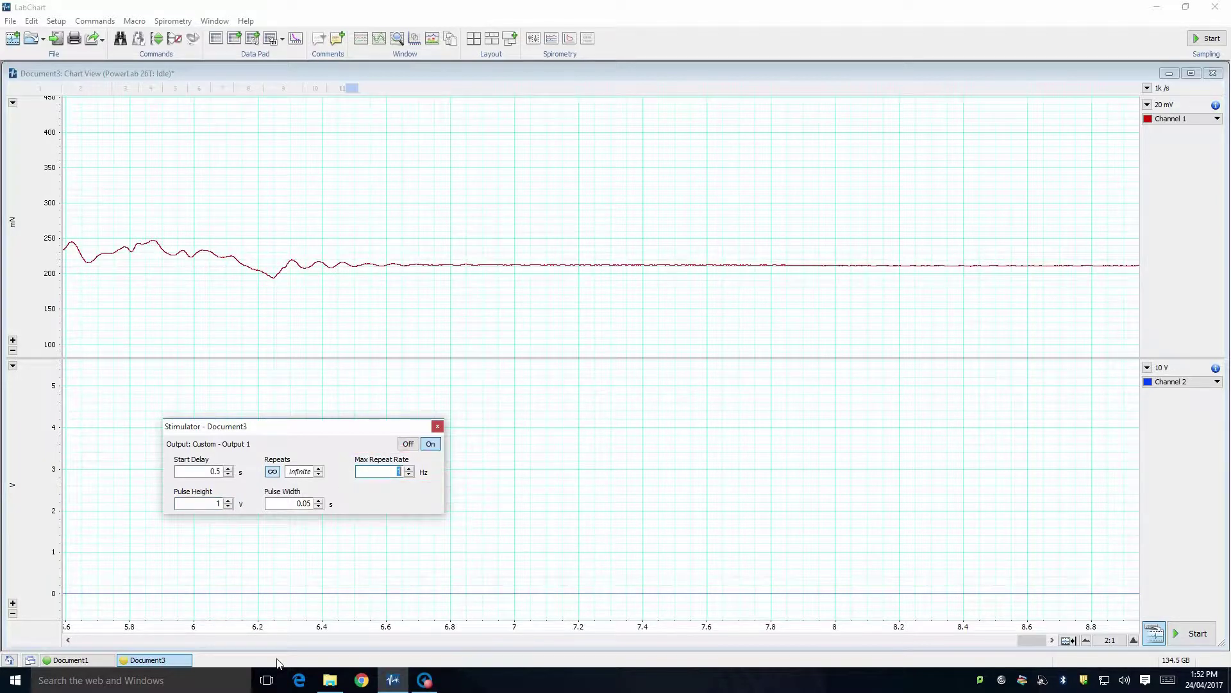
pyautogui.write('0.033')
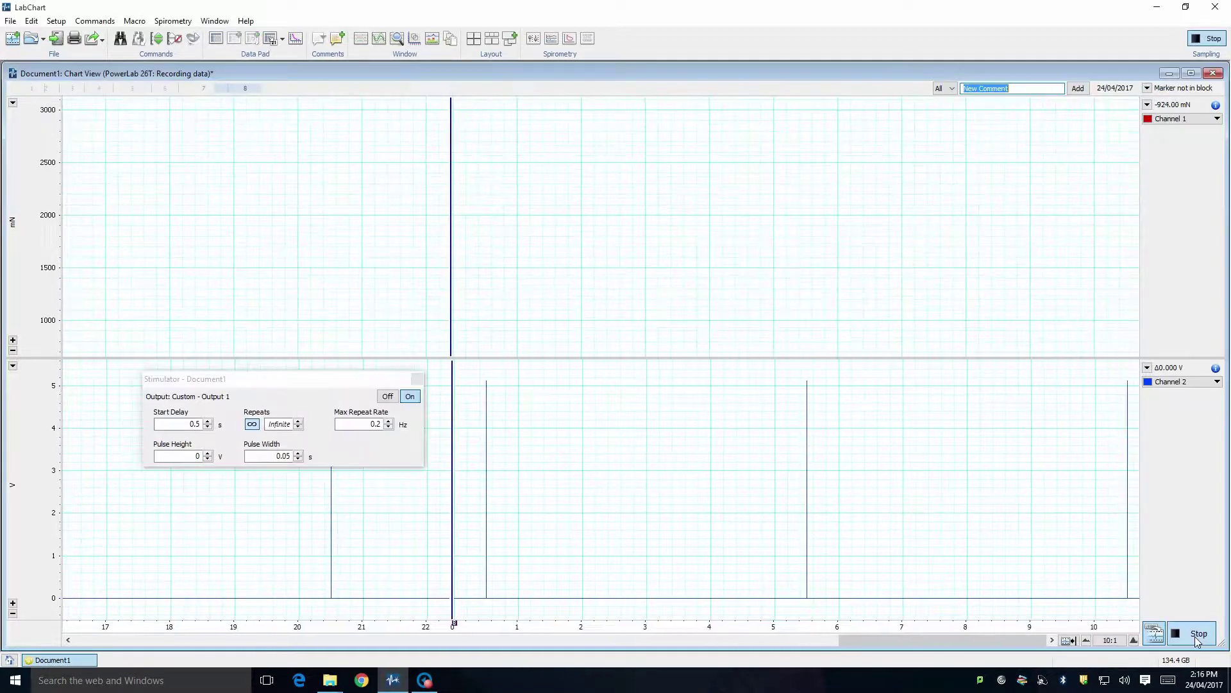
# Step: Stop recording, set the stimulator's Max Repeat Rate to 0.5 Hz, and restart the continuous train
pyautogui.click(1195, 636)
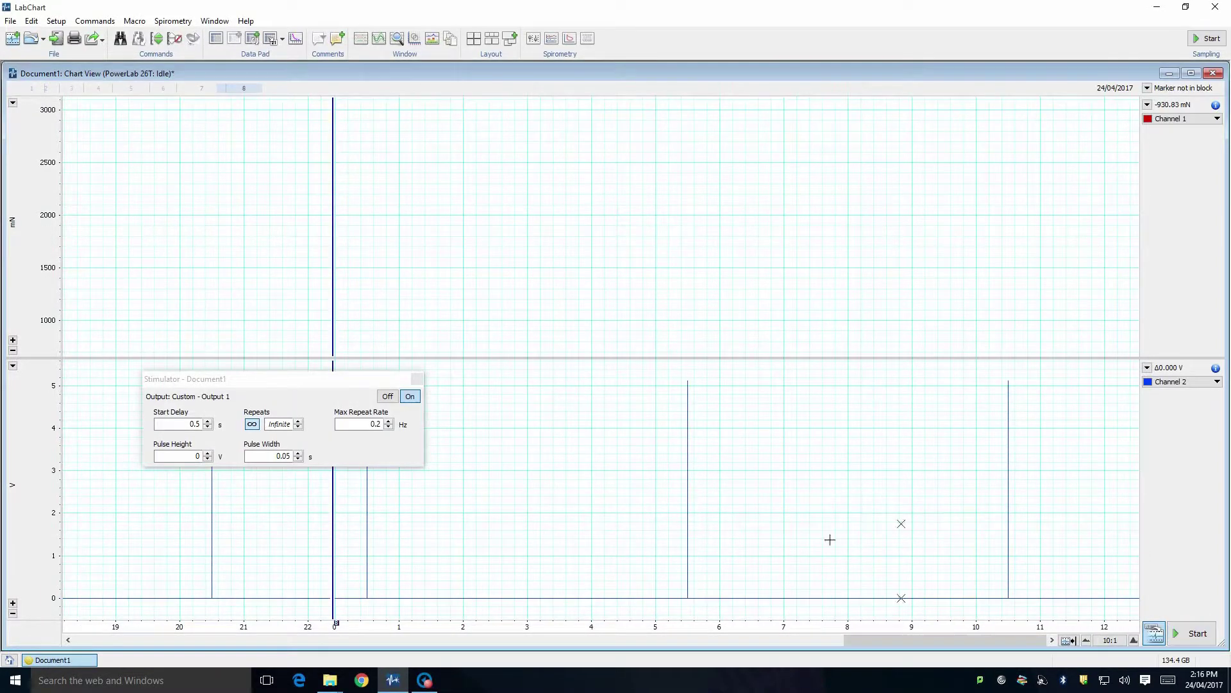
pyautogui.doubleClick(374, 425)
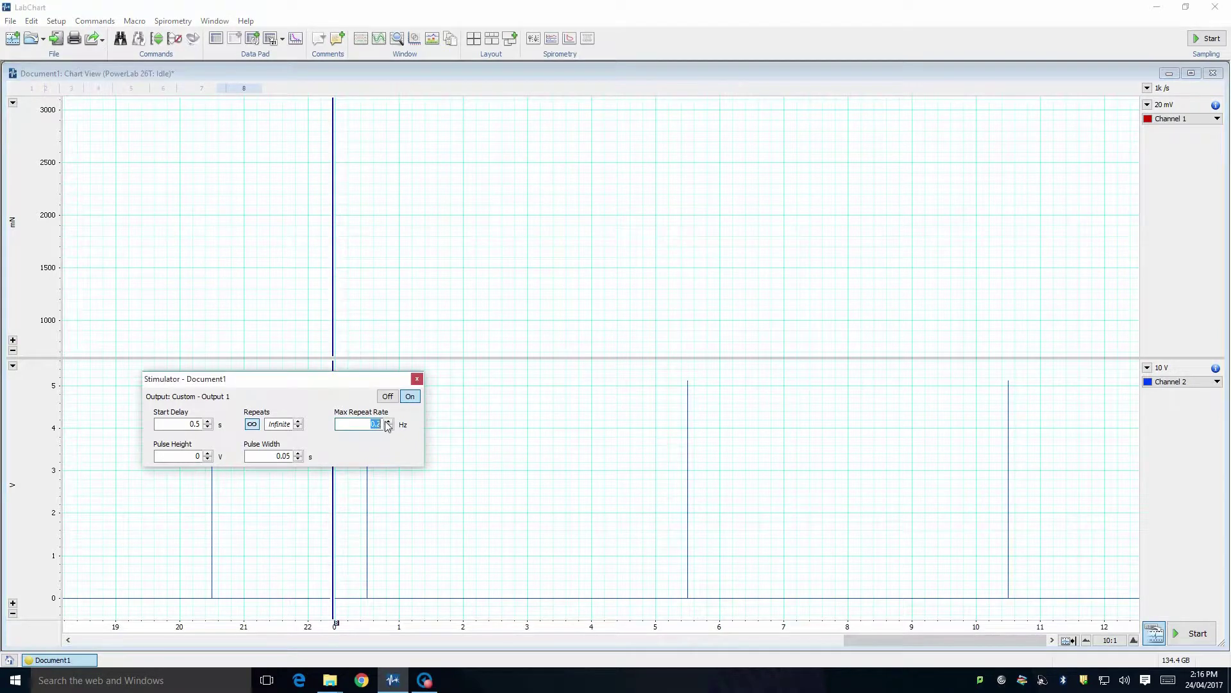
pyautogui.write('0.5')
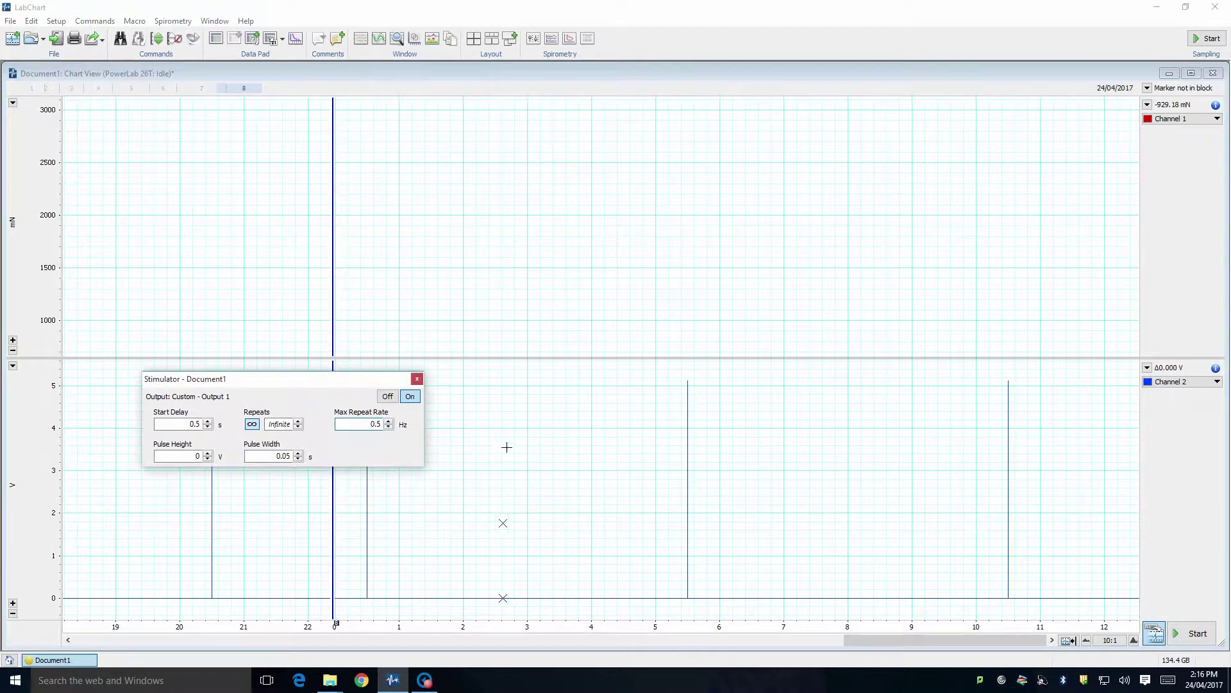
pyautogui.click(1191, 634)
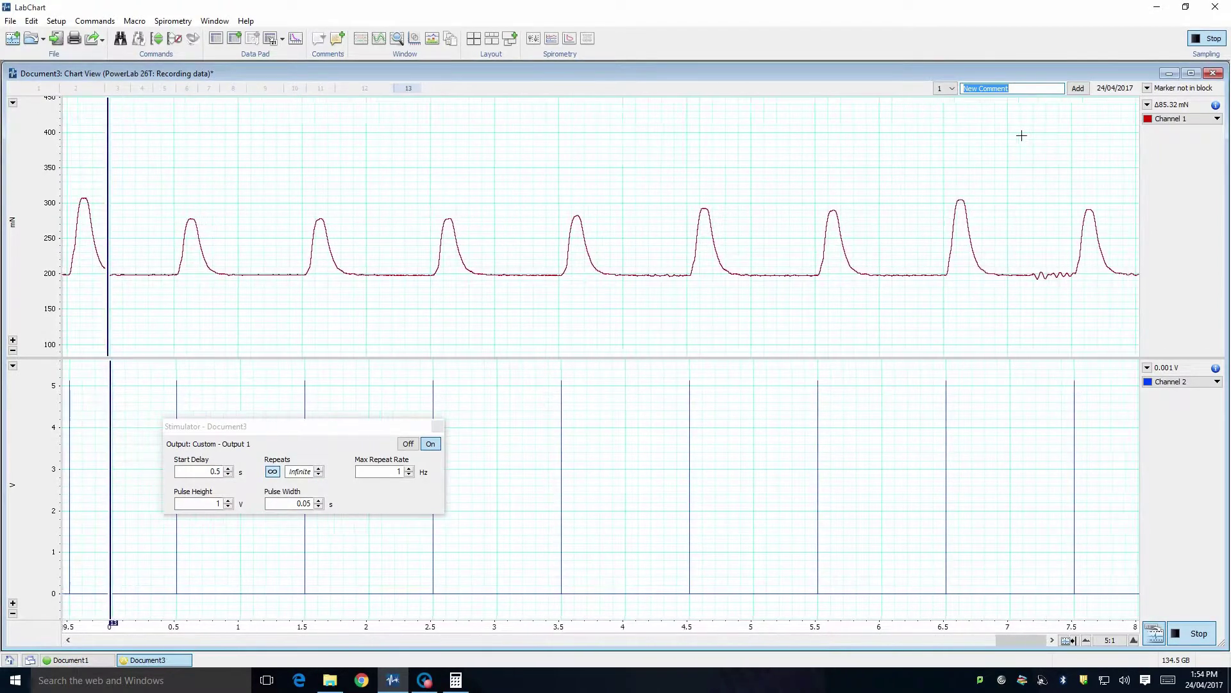
# Step: Enter the comment 'Applying Caffeine' during the twitch recording, then stop sampling
pyautogui.write('App')
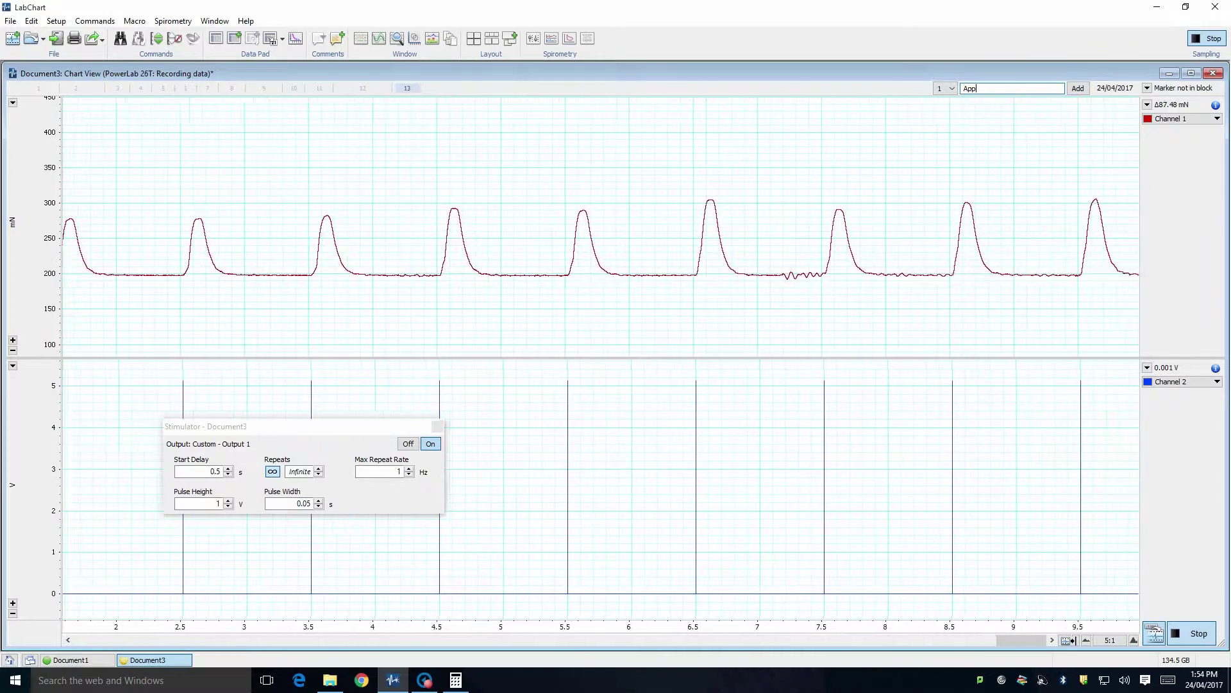
pyautogui.write('lying Caff')
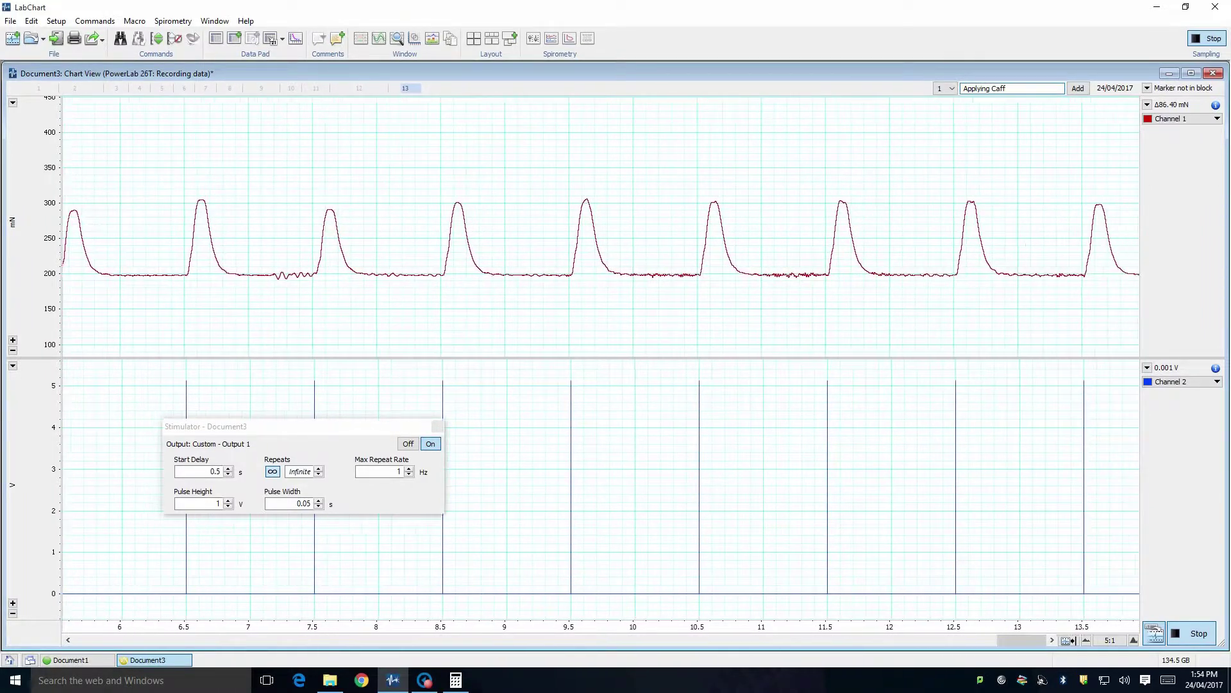
pyautogui.write('eine')
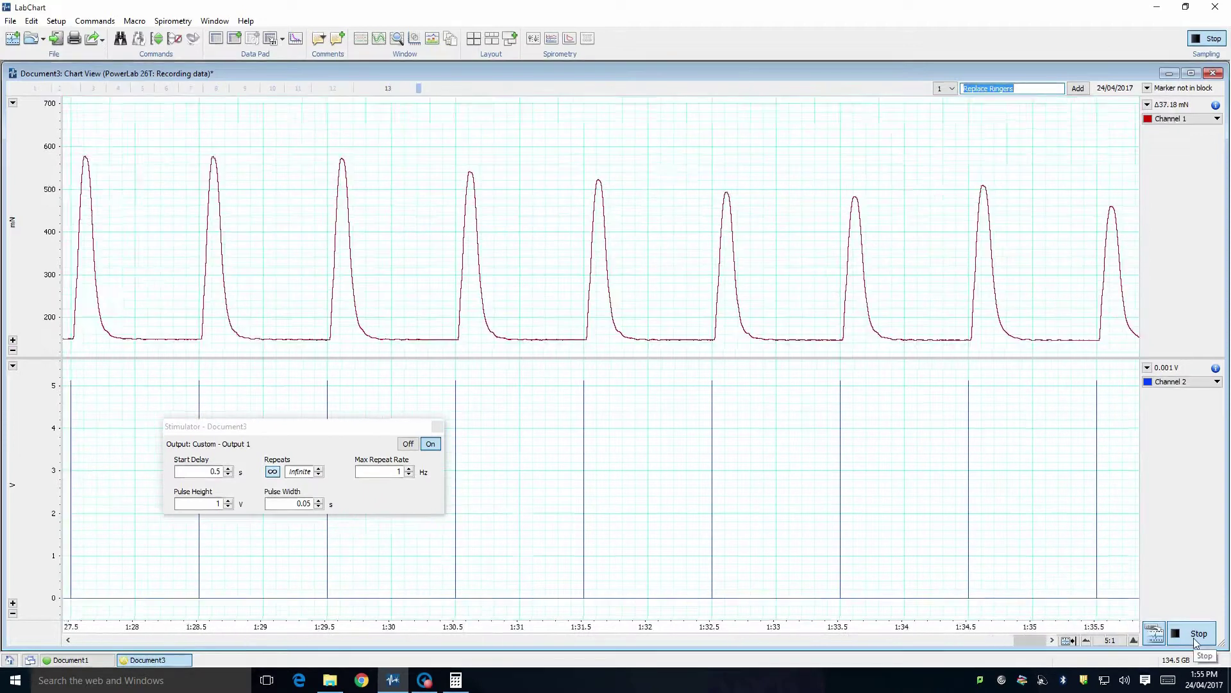
pyautogui.click(1195, 635)
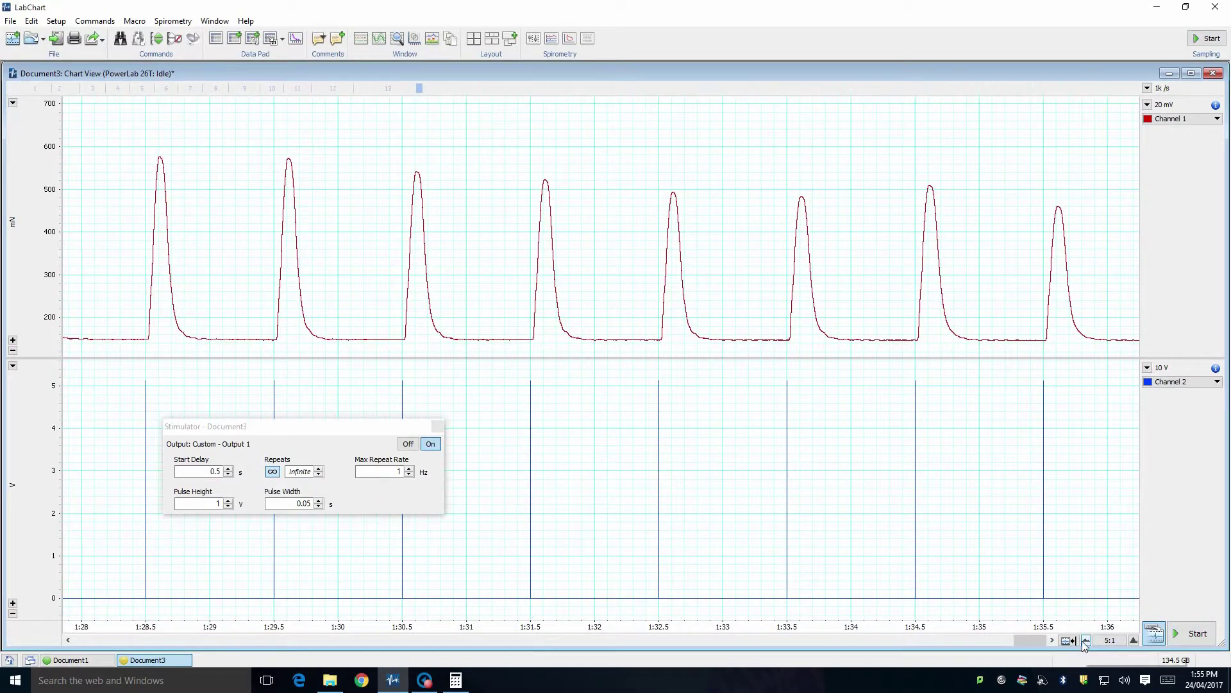